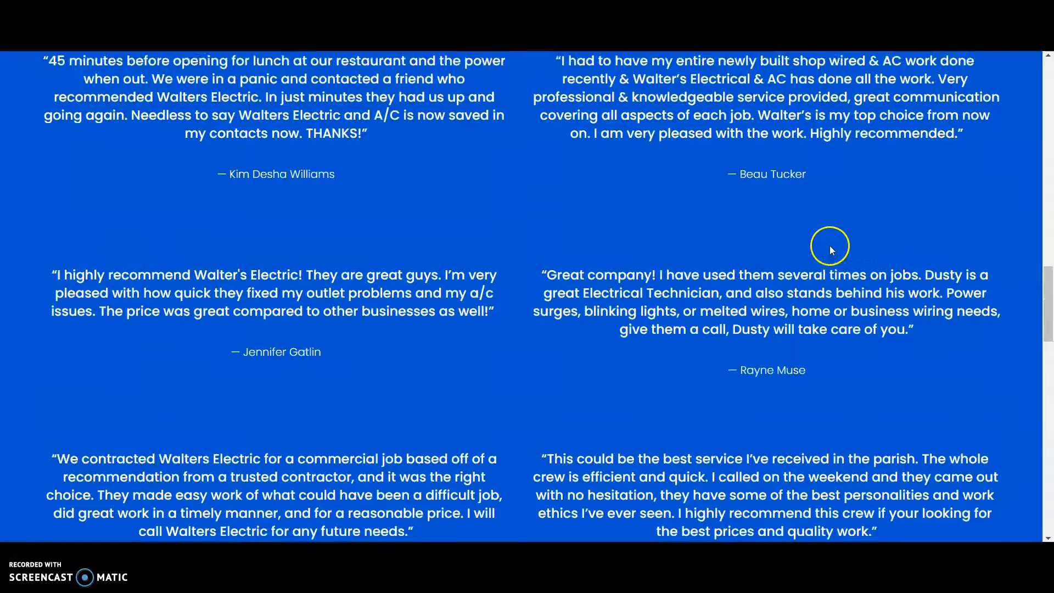
# Look through the Walters Electric & A/C homepage from the header through the customer testimonials to the service icons
pyautogui.scroll(15, 829, 252)
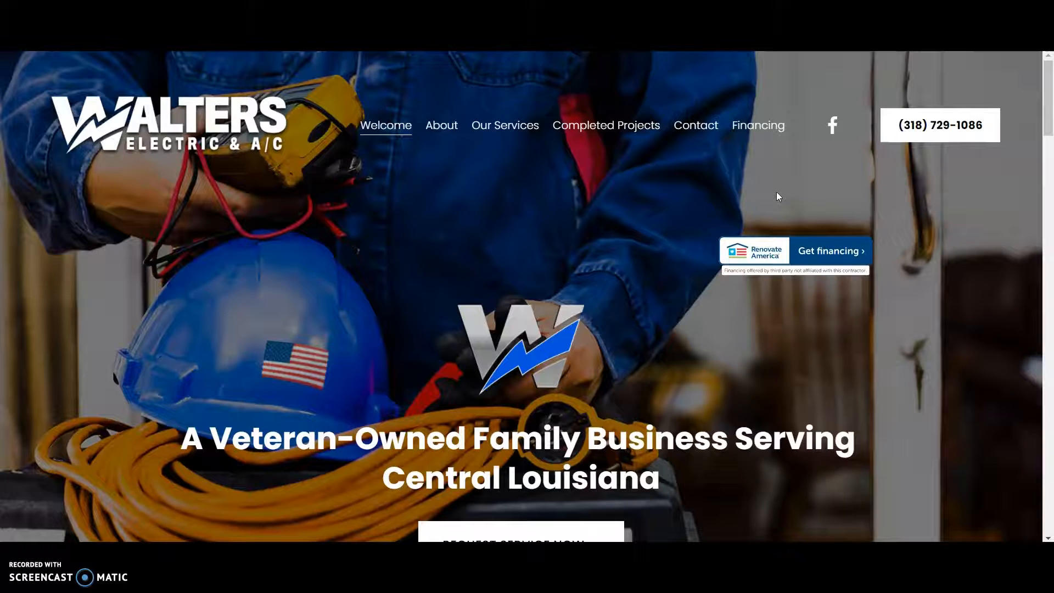
pyautogui.scroll(-3, 777, 189)
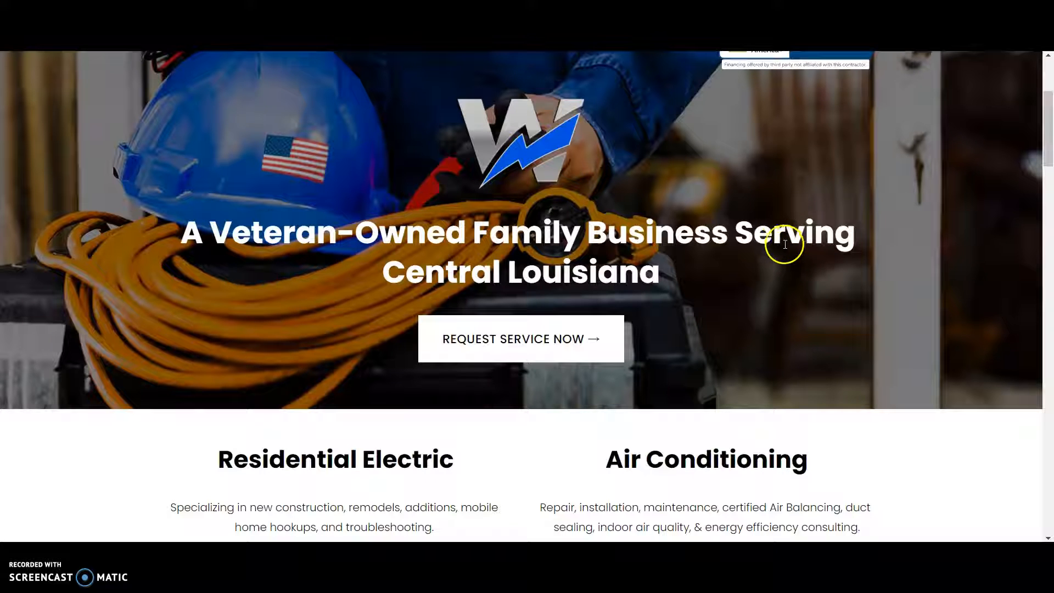
pyautogui.scroll(-20, 758, 258)
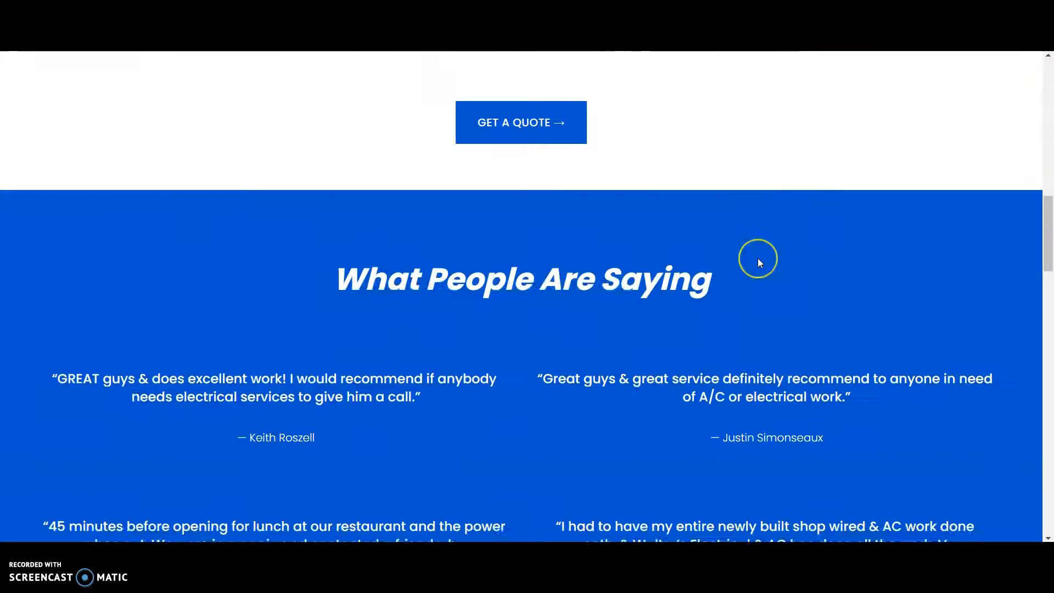
pyautogui.scroll(-10, 758, 258)
pyautogui.scroll(4, 760, 261)
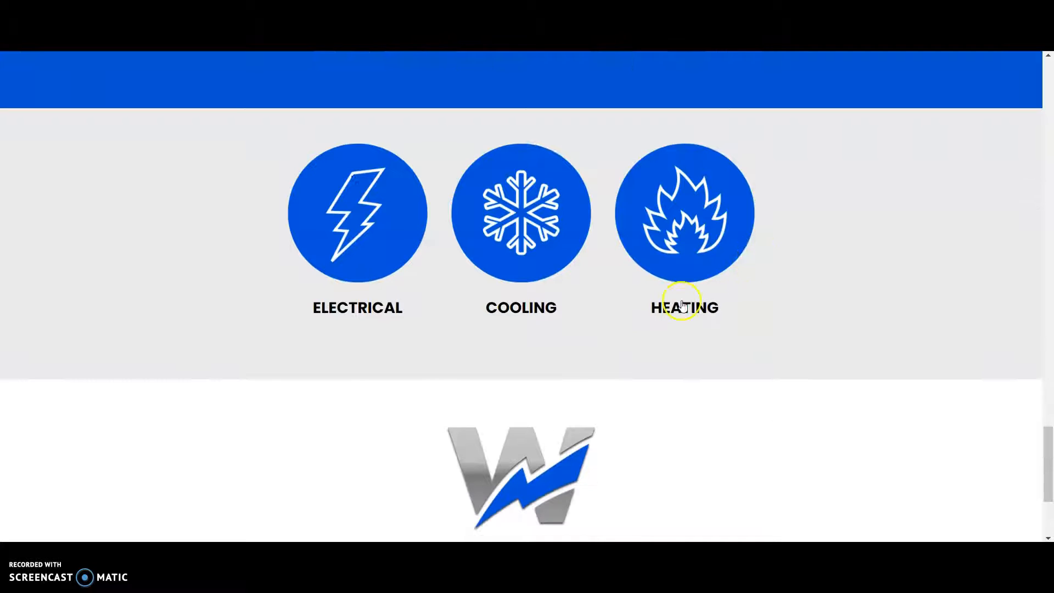
# Check whether the electrical service icon and the W logo near the page's end offer an option to save them as images
pyautogui.rightClick(553, 439)
pyautogui.rightClick(382, 227)
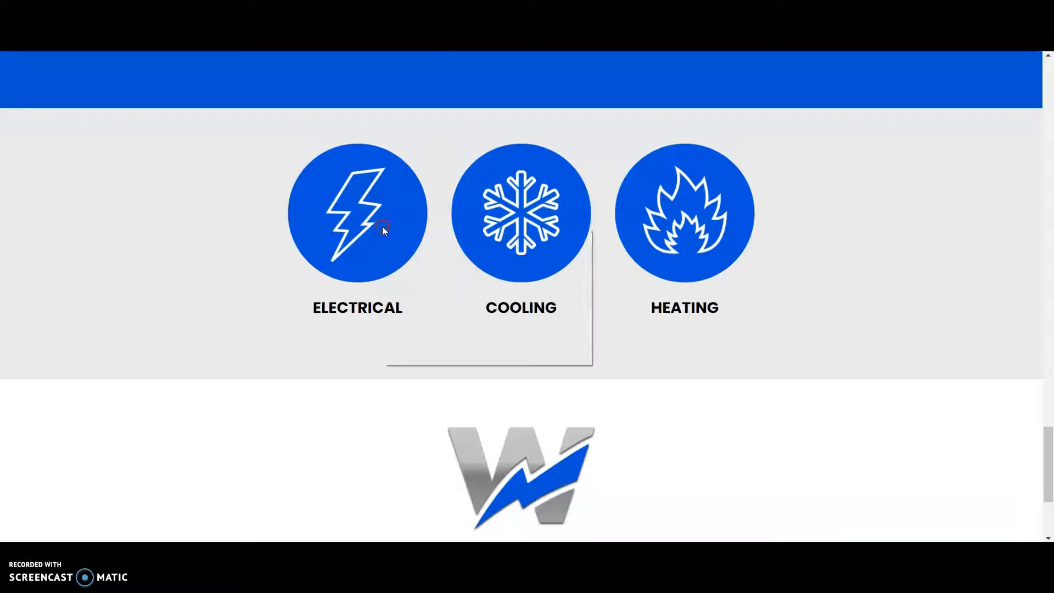
pyautogui.click(508, 484)
pyautogui.rightClick(512, 482)
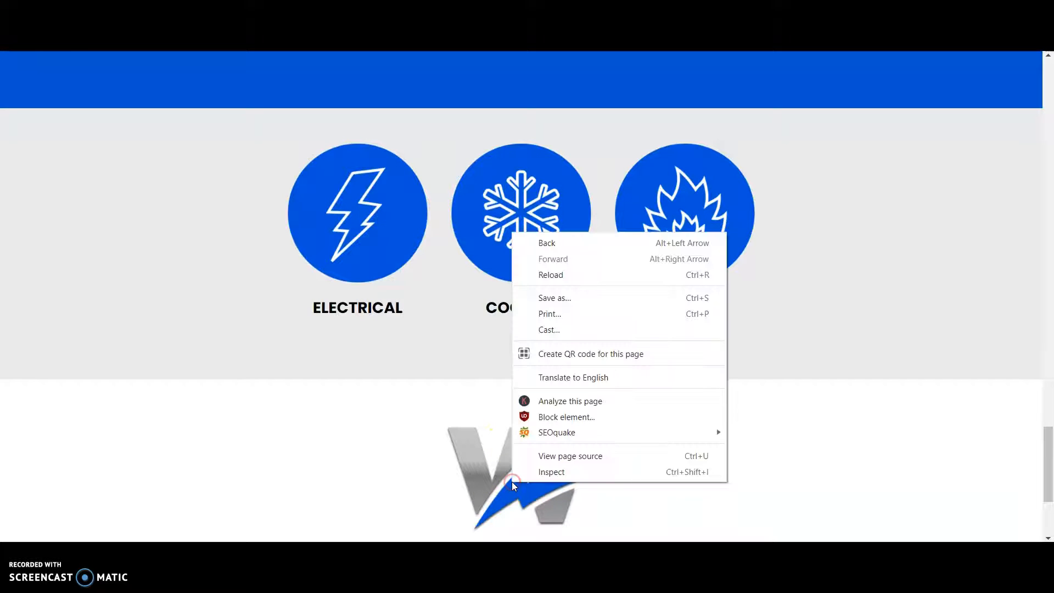
pyautogui.click(509, 478)
# Check the hero section for savable images and inspect the file name offered for the Renovate America badge, without saving it
pyautogui.scroll(-3, 466, 451)
pyautogui.scroll(15, 497, 448)
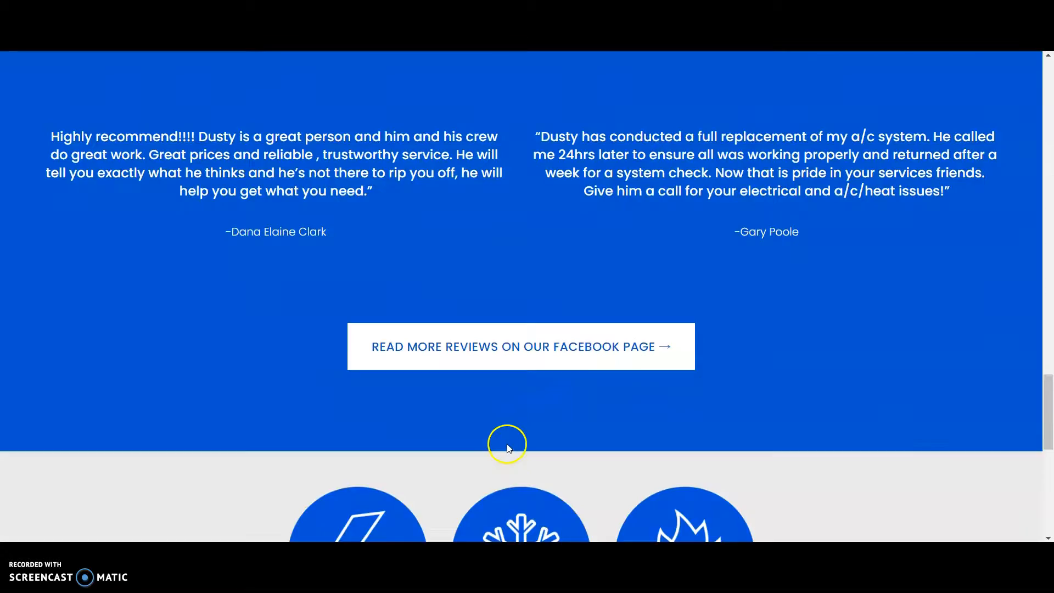
pyautogui.scroll(10, 506, 444)
pyautogui.rightClick(661, 157)
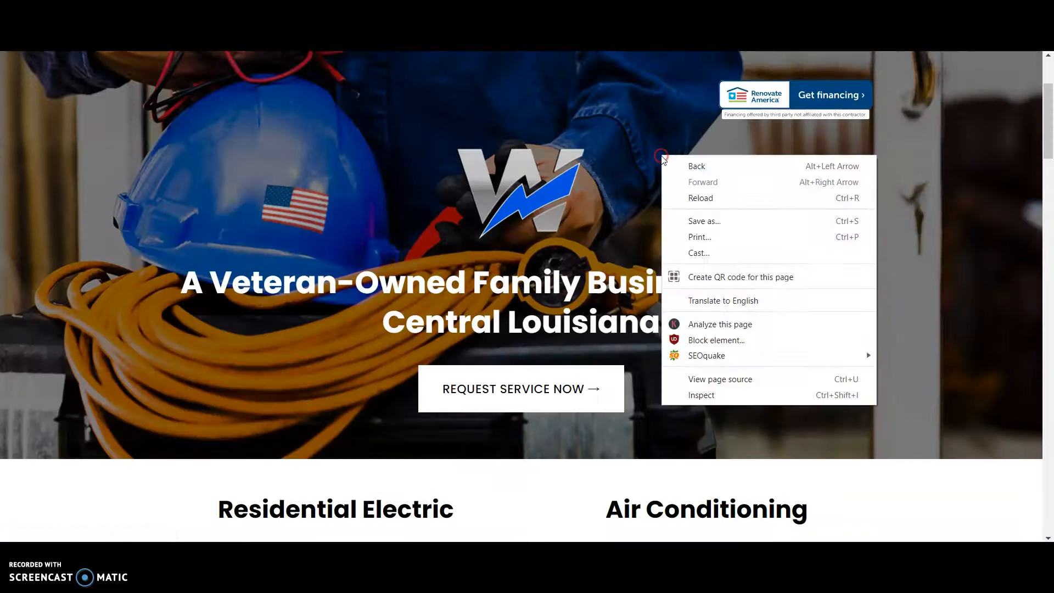
pyautogui.rightClick(584, 175)
pyautogui.rightClick(537, 192)
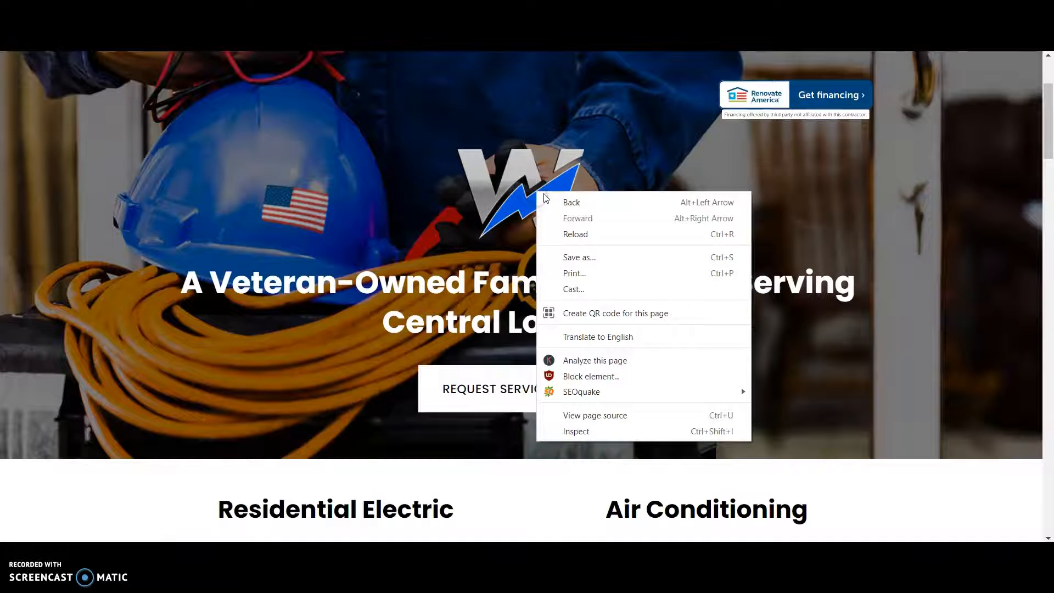
pyautogui.rightClick(755, 92)
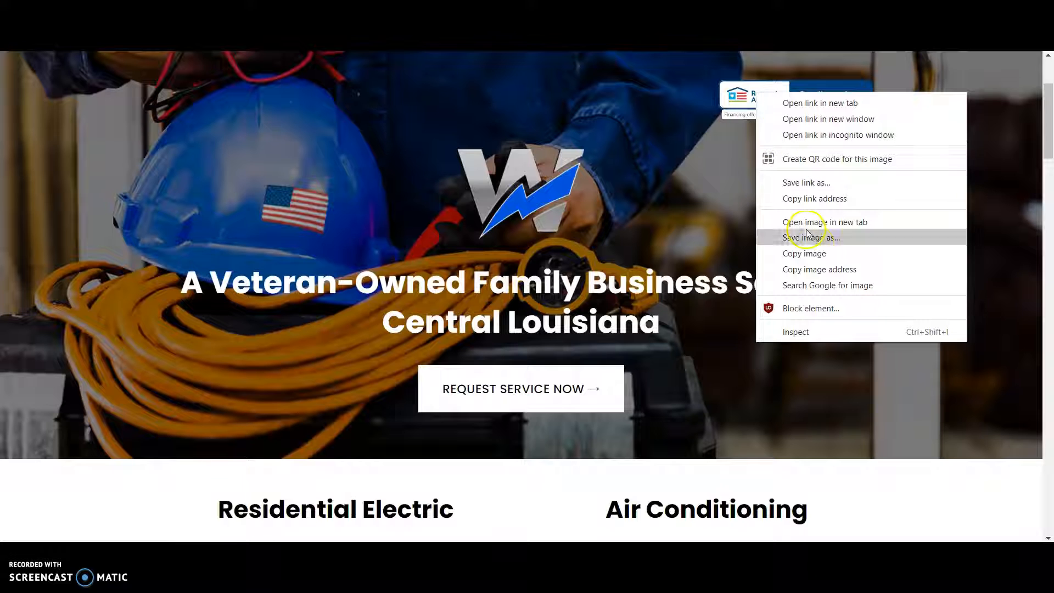
pyautogui.click(388, 277)
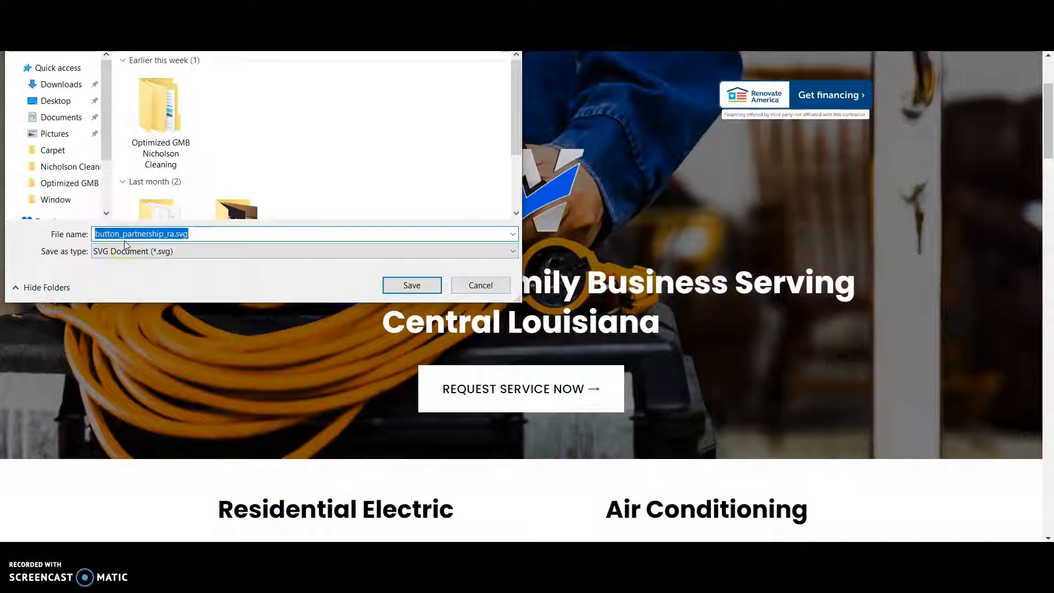
pyautogui.click(315, 277)
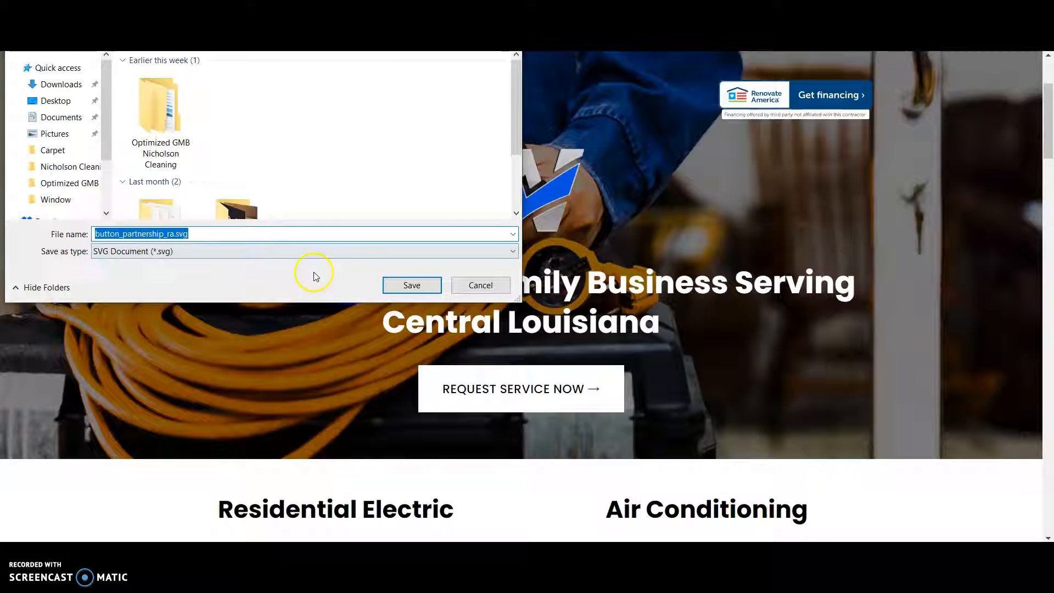
pyautogui.click(490, 286)
# Switch to the Google search for "hvac Alexandria la" and return from the local business listings to the main results page
pyautogui.scroll(3, 486, 307)
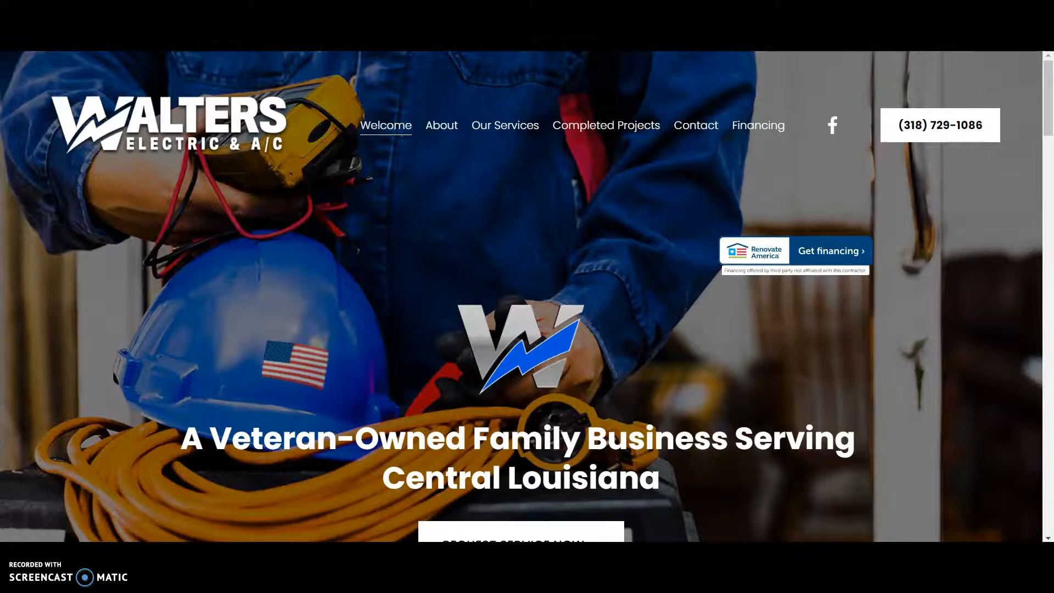
pyautogui.hotkey('ctrl', 'Tab')
pyautogui.hotkey('ctrl', 'shift', 'Tab')
pyautogui.hotkey('ctrl', 'Tab')
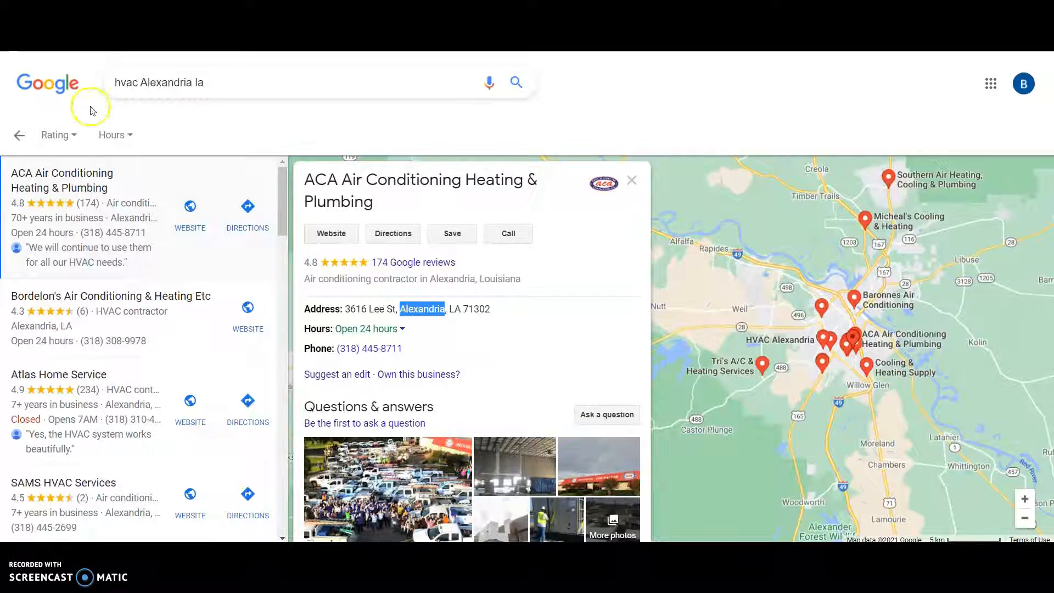
pyautogui.click(20, 135)
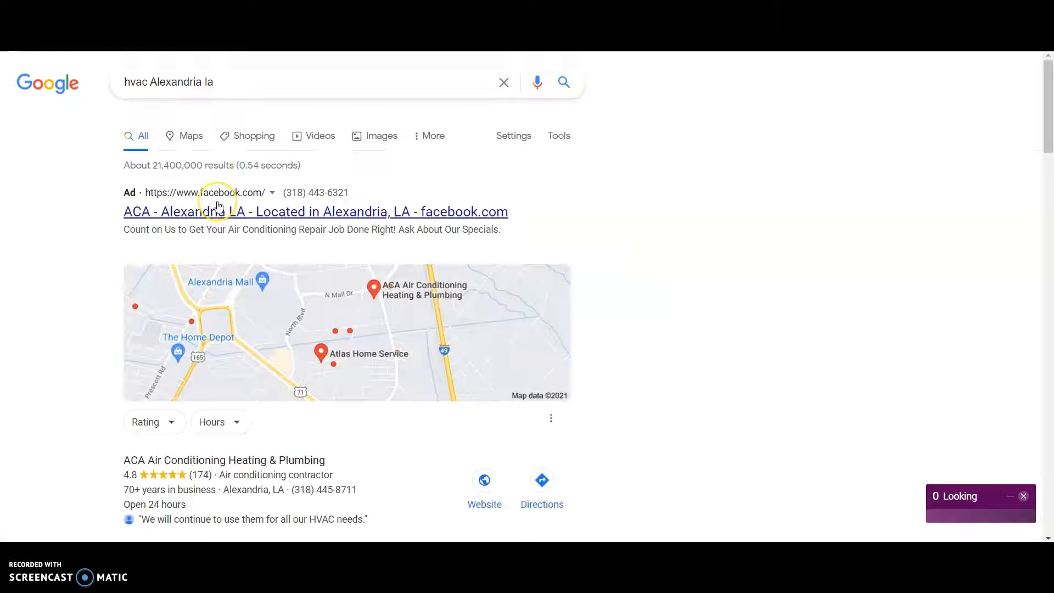
pyautogui.click(219, 211)
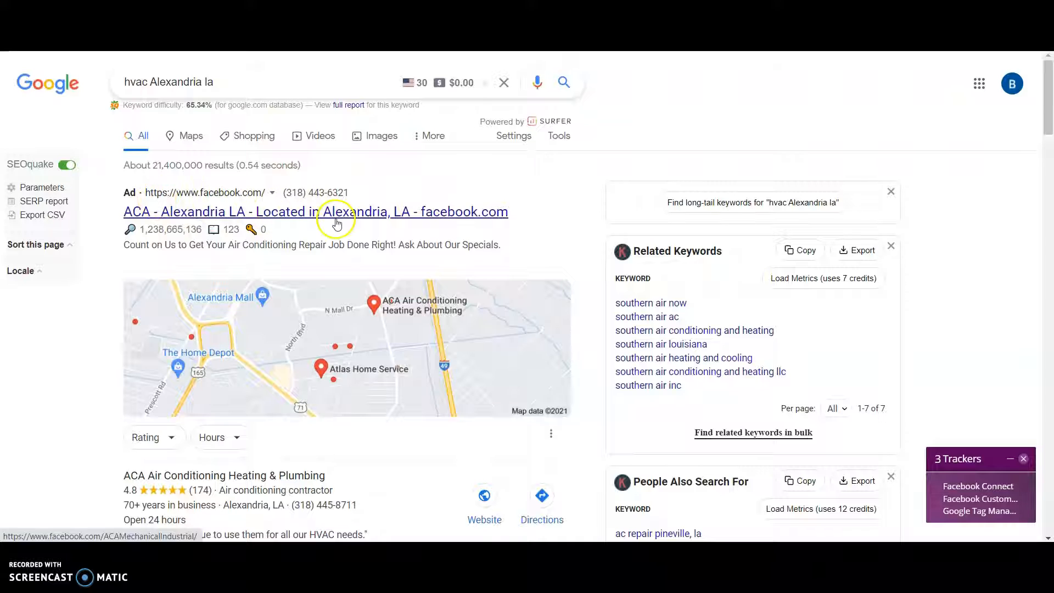
# Open the Atlas Home Service website from the first organic result and end its chat session
pyautogui.scroll(-4, 104, 312)
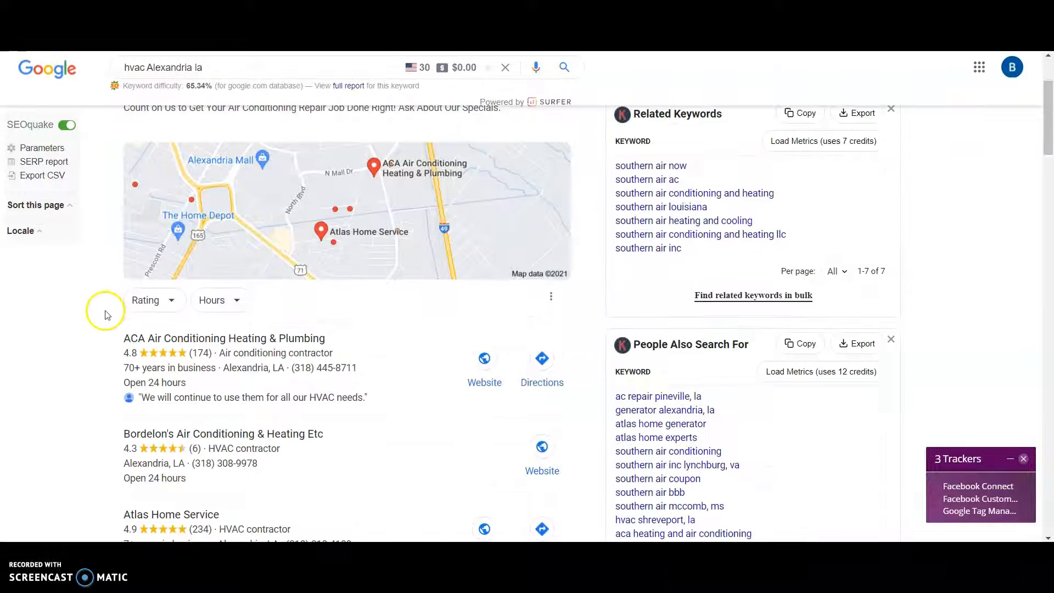
pyautogui.scroll(-6, 383, 290)
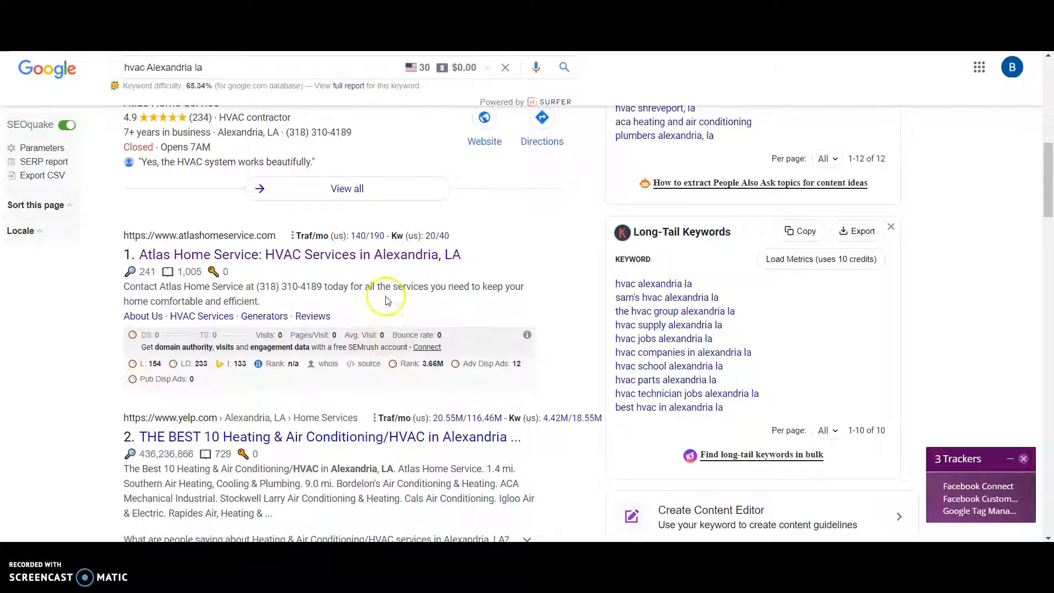
pyautogui.click(285, 258)
pyautogui.scroll(-7, 386, 332)
pyautogui.scroll(-10, 386, 333)
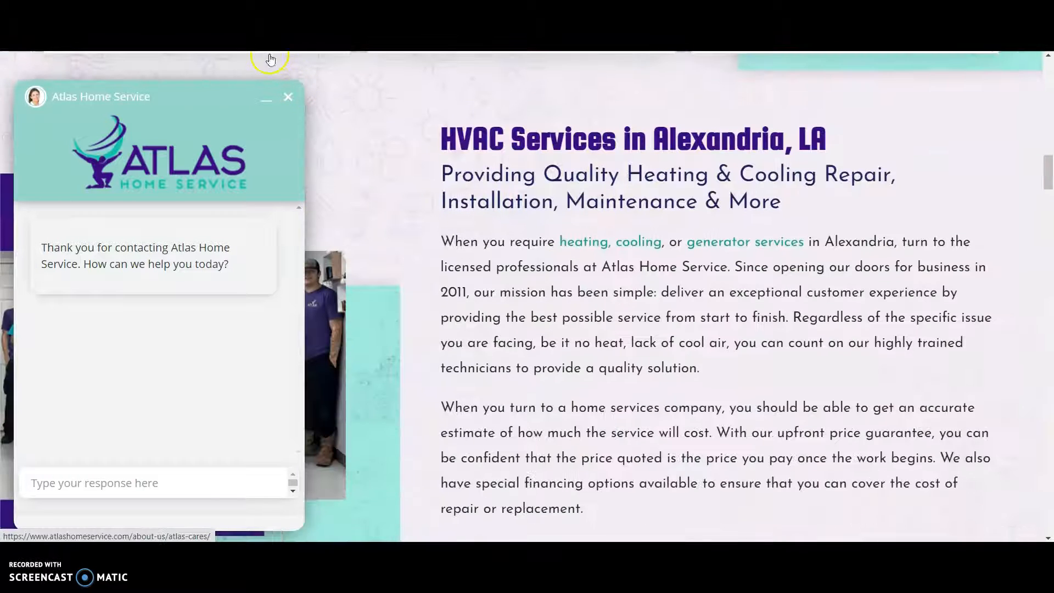
pyautogui.click(290, 96)
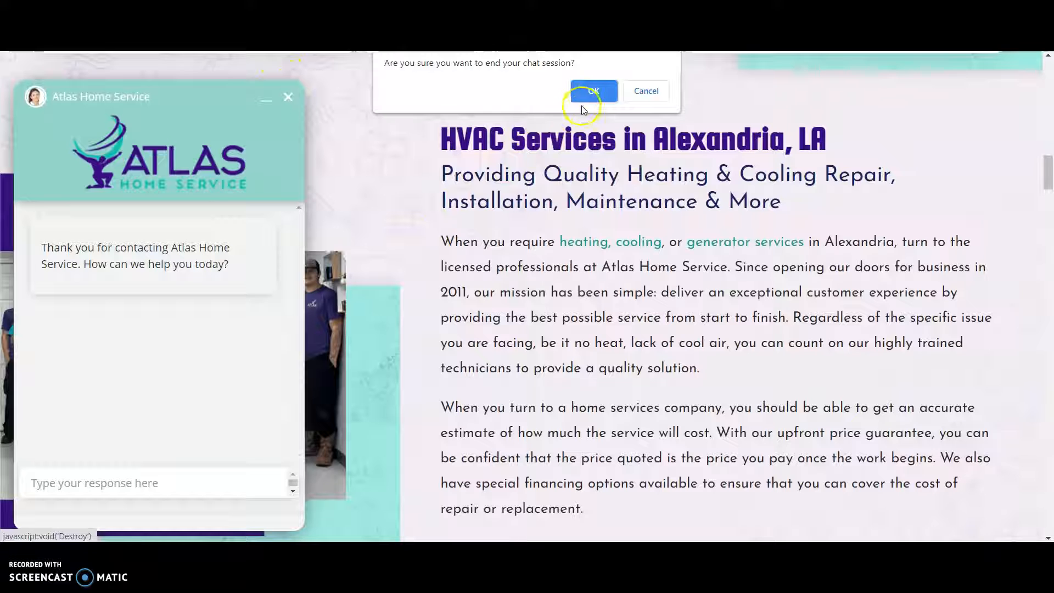
pyautogui.click(594, 92)
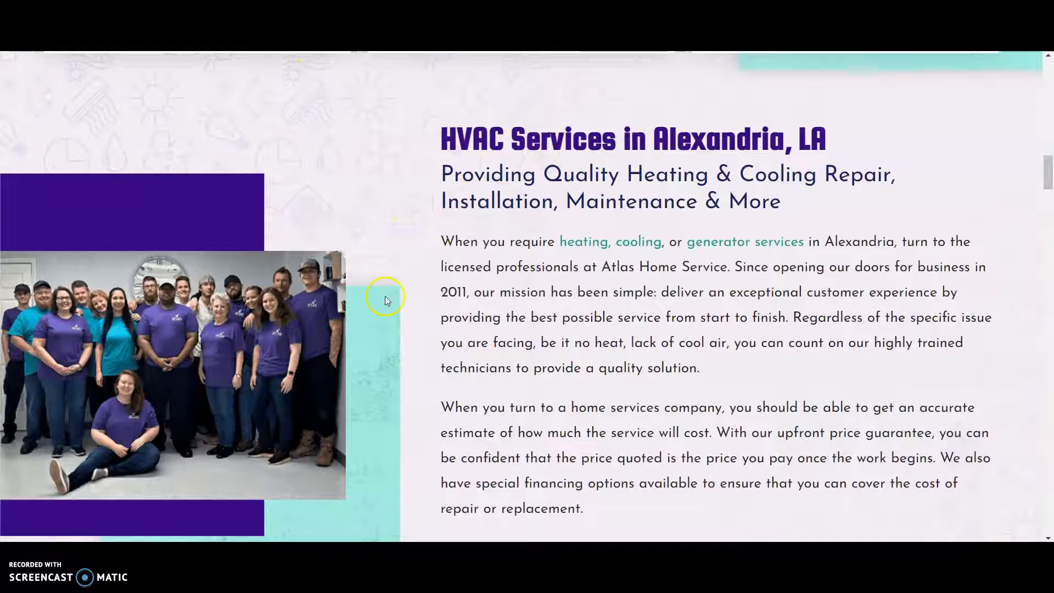
# Check the word count of the Atlas Home Service homepage text on WordCounter.net and return to the site
pyautogui.scroll(-20, 388, 280)
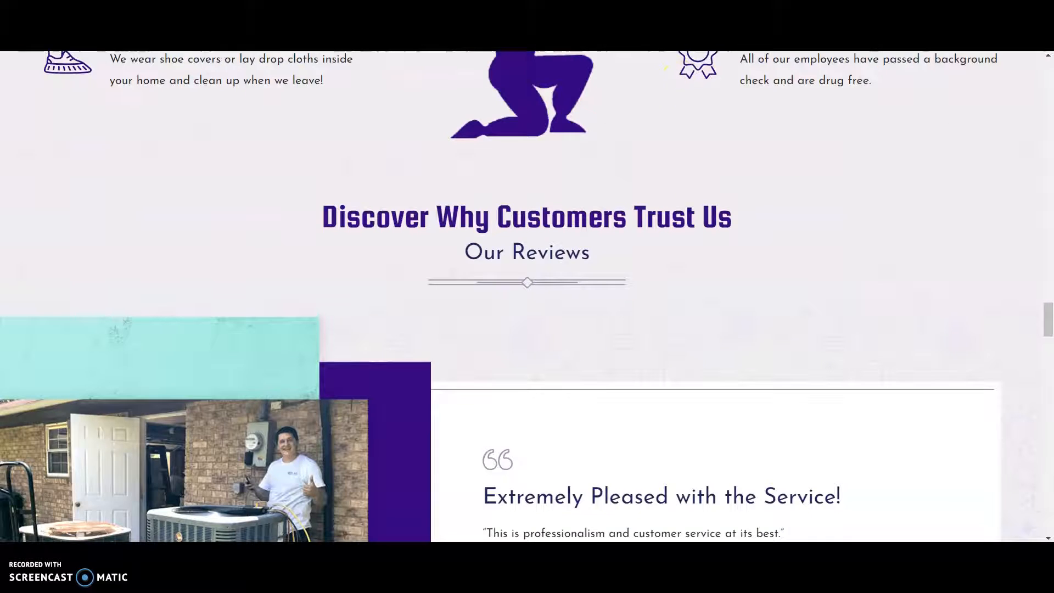
pyautogui.click(666, 7)
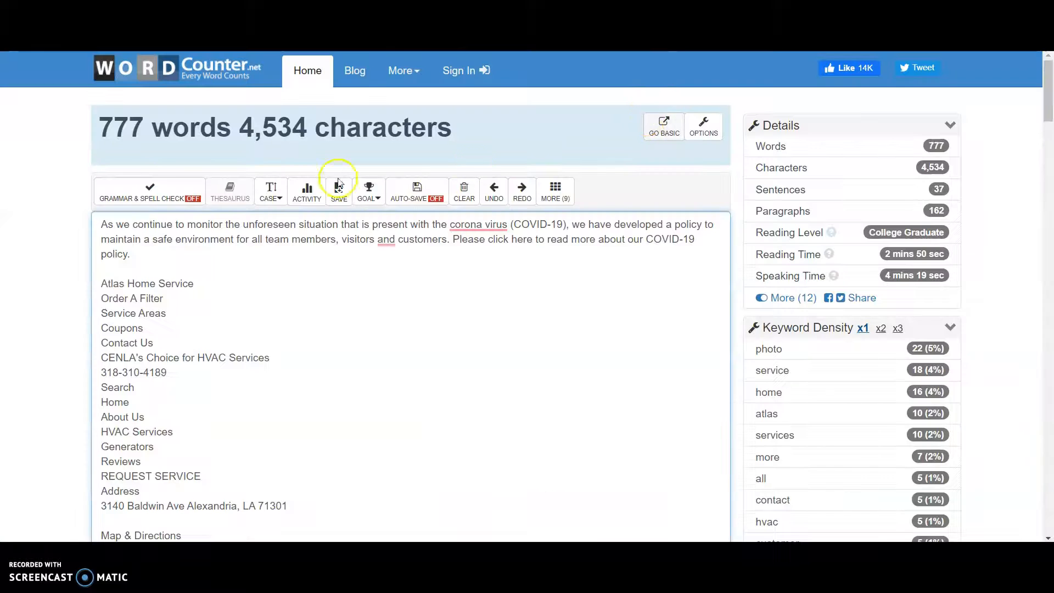
pyautogui.click(184, 7)
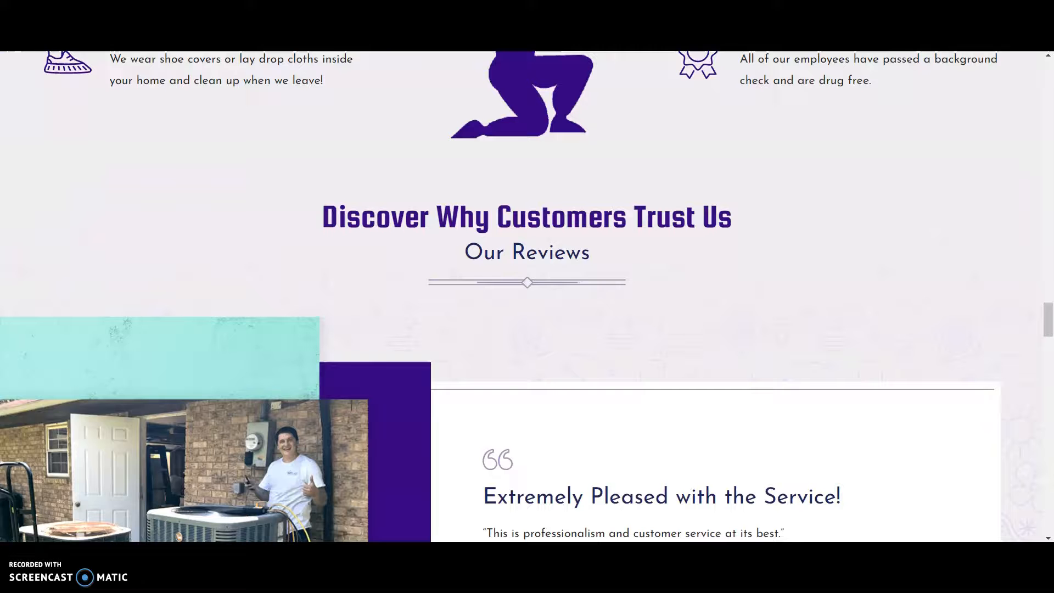
# Browse the Atlas reviews and team sections and inspect the file name offered for the technician photo beside the reviews, without saving it
pyautogui.scroll(-20, 501, 312)
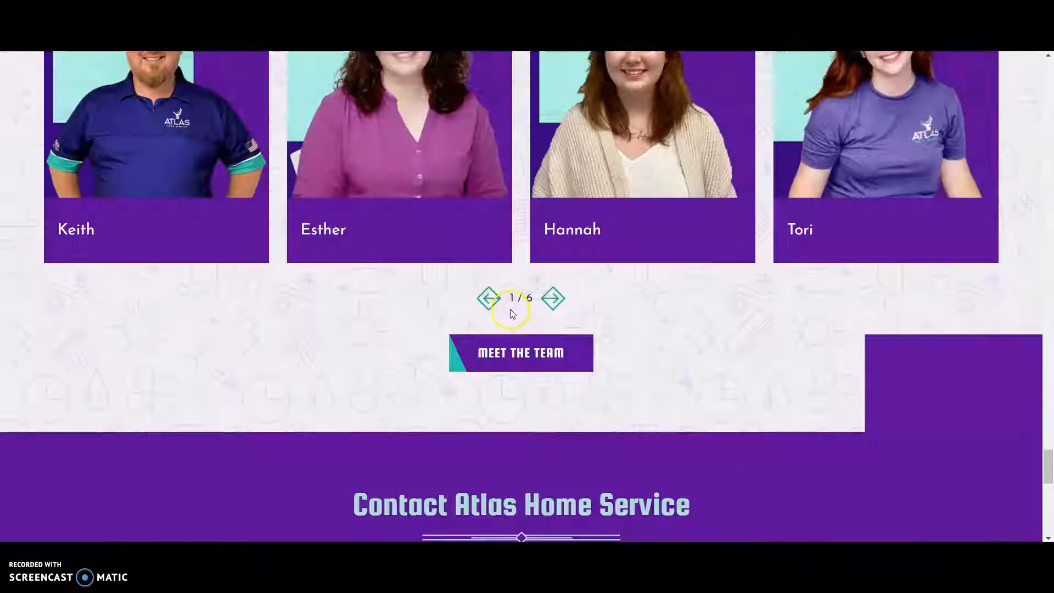
pyautogui.scroll(-4, 510, 314)
pyautogui.scroll(10, 511, 314)
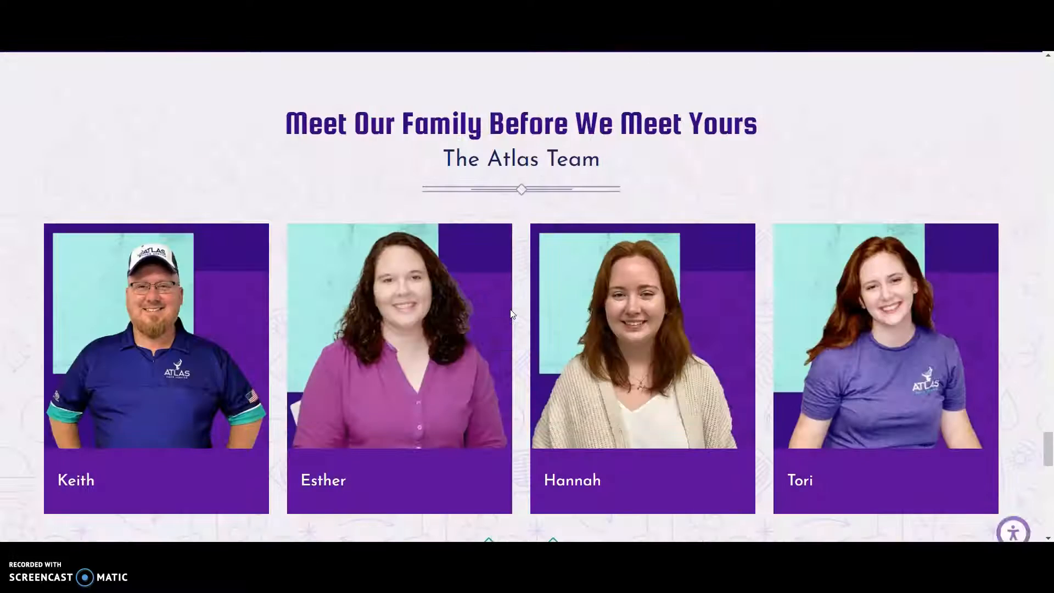
pyautogui.scroll(12, 511, 314)
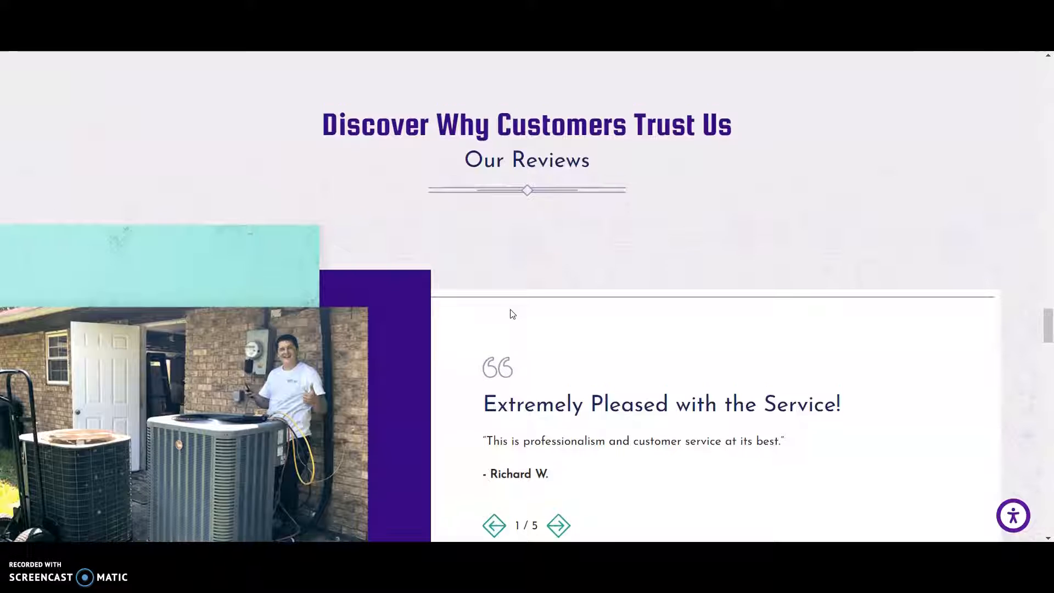
pyautogui.scroll(-4, 508, 313)
pyautogui.click(494, 317)
pyautogui.rightClick(297, 273)
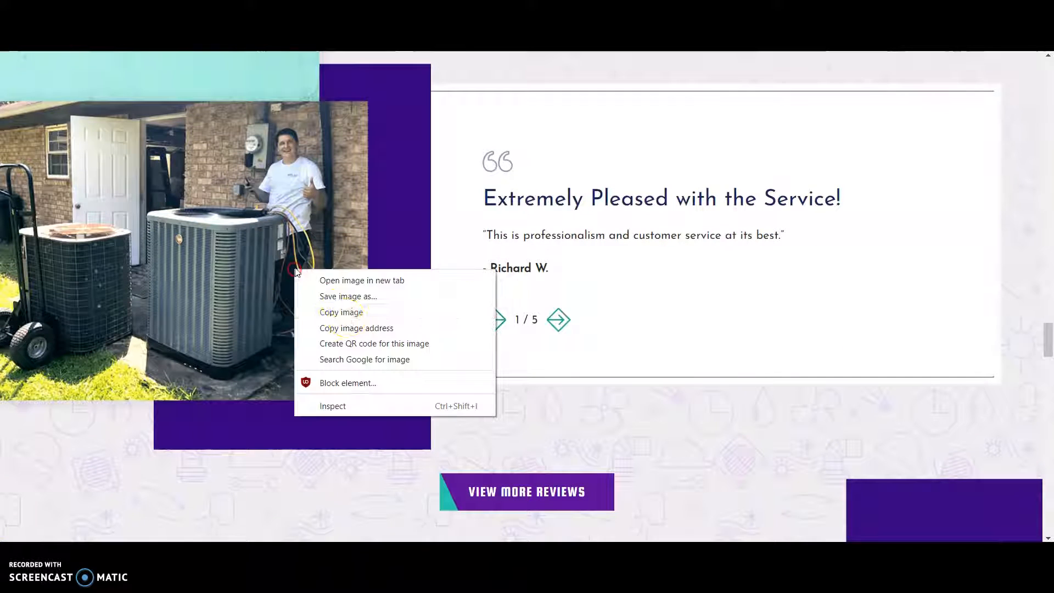
pyautogui.click(369, 297)
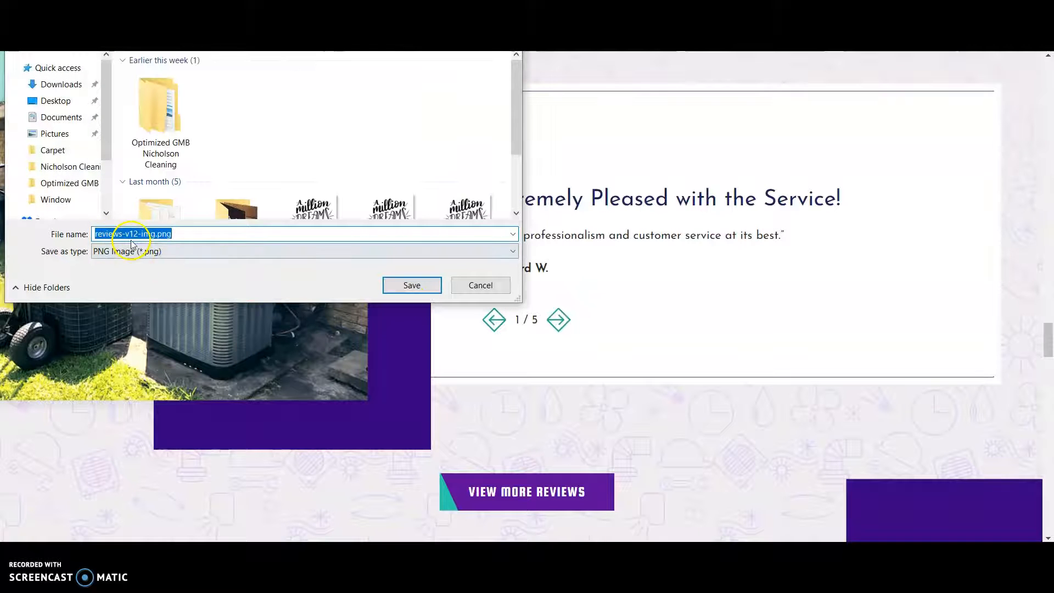
pyautogui.click(481, 287)
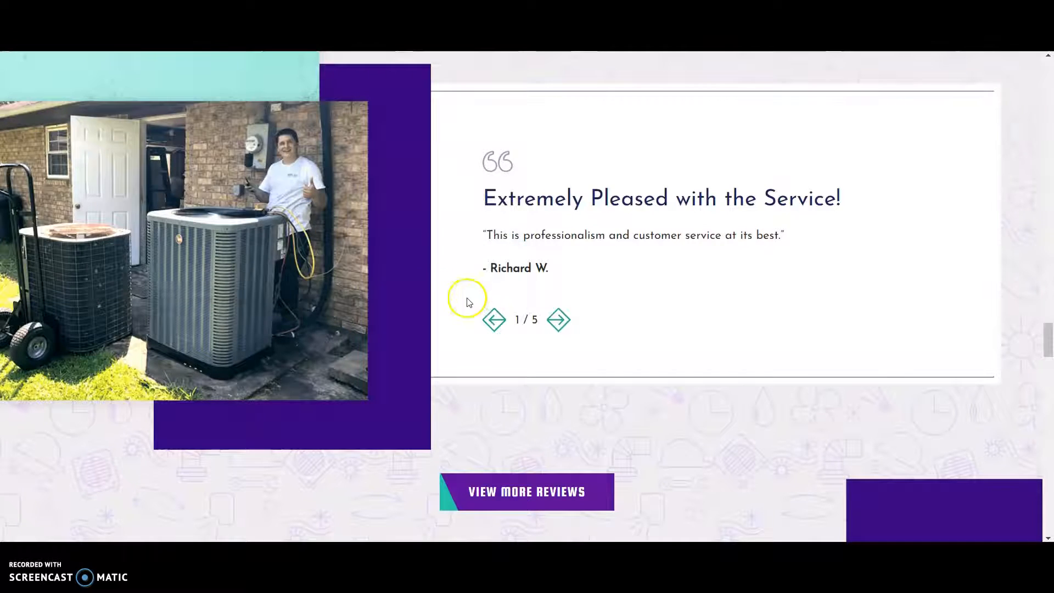
# Inspect the file name offered for the team photo beside the HVAC Services in Alexandria, LA section, without saving it
pyautogui.scroll(10, 473, 297)
pyautogui.scroll(15, 443, 285)
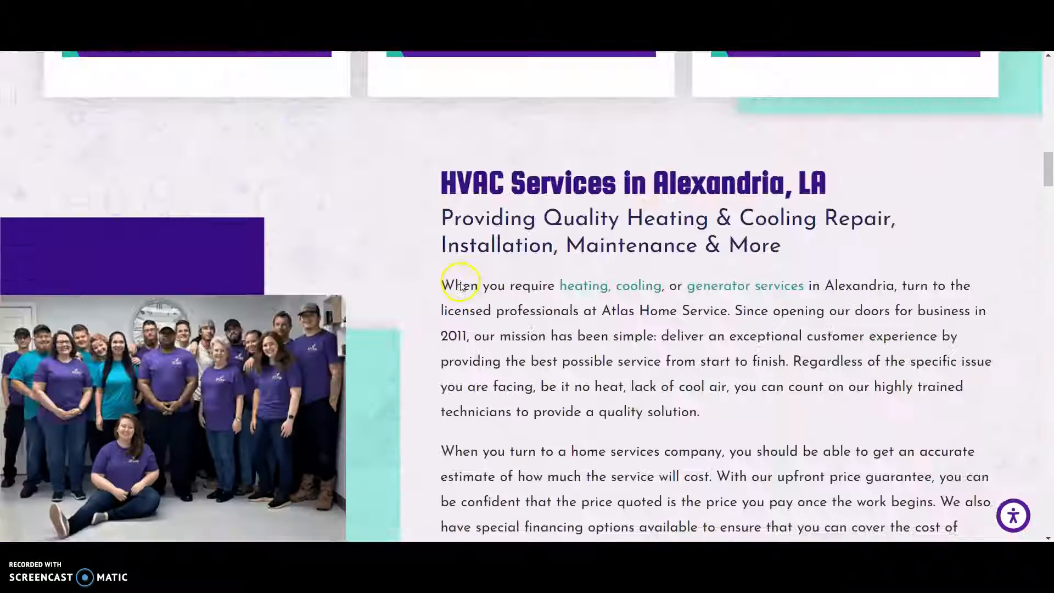
pyautogui.scroll(-6, 465, 282)
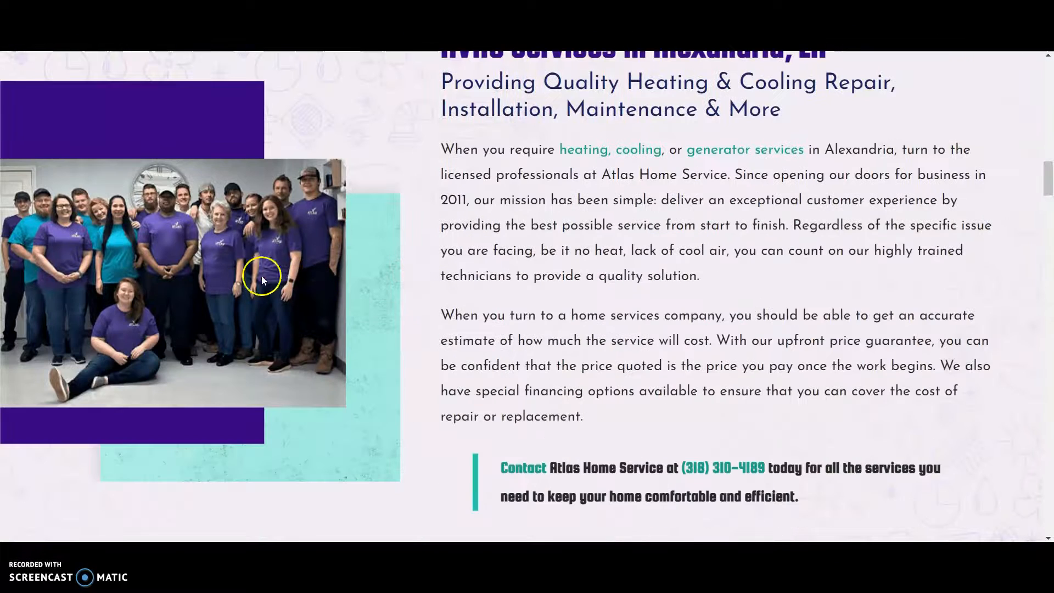
pyautogui.rightClick(259, 274)
pyautogui.click(337, 299)
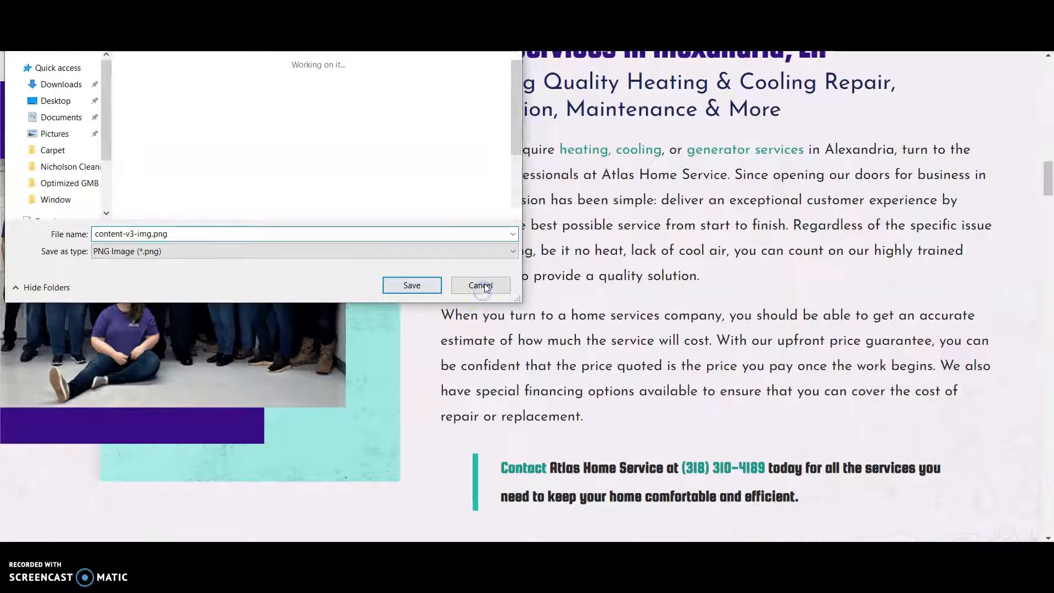
pyautogui.click(483, 291)
# Compare the Ahrefs Site Explorer overviews of walterselectricandac.com and atlashomeservice.com, including backlinks, organic keywords and traffic
pyautogui.scroll(15, 407, 295)
pyautogui.scroll(7, 407, 301)
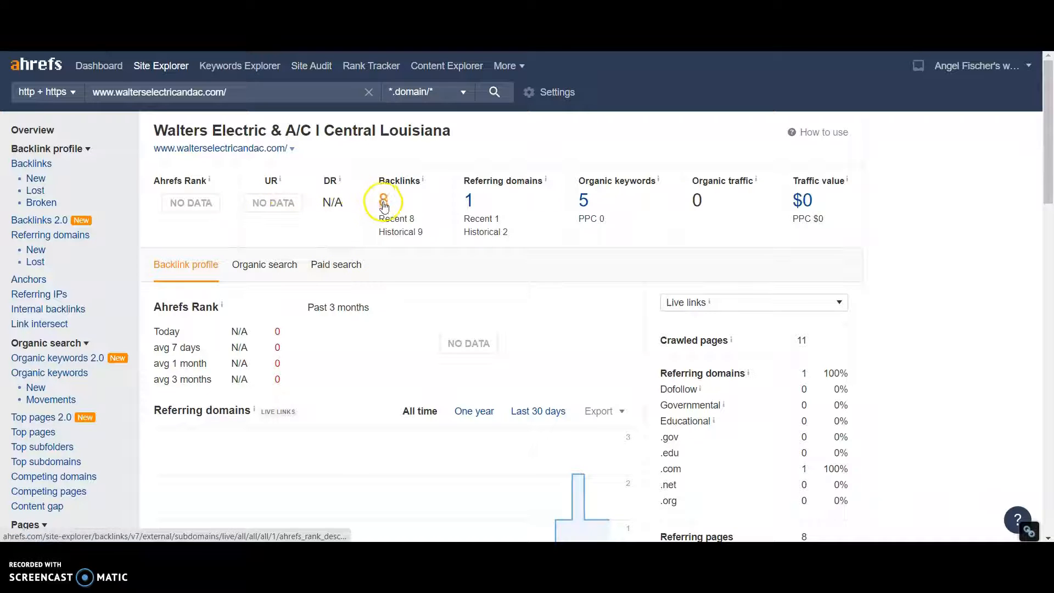
pyautogui.click(587, 211)
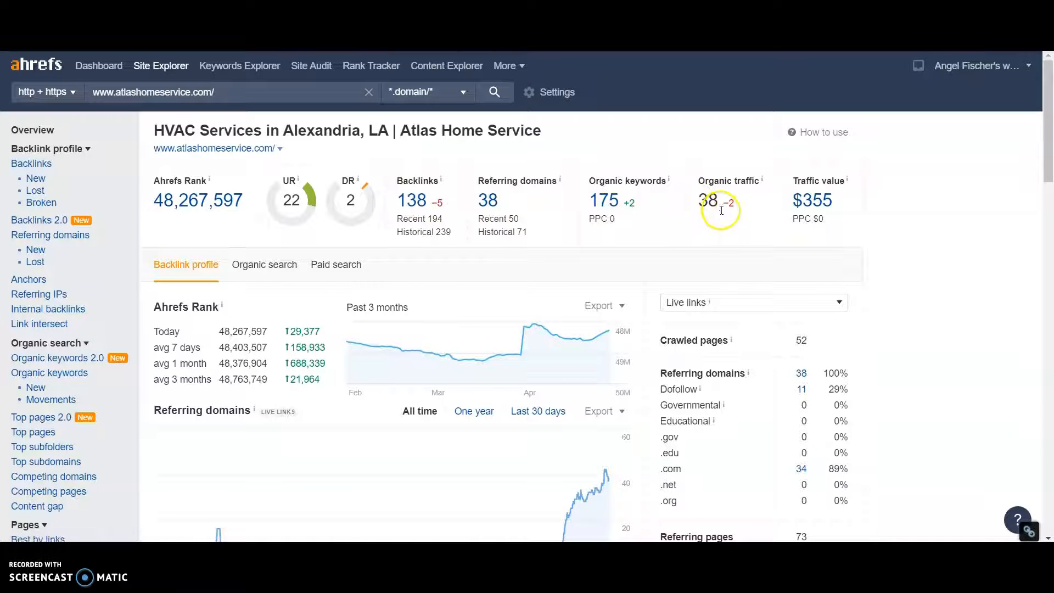
# Open the full backlinks report for atlashomeservice.com and review the referring pages with their domain ratings
pyautogui.click(608, 201)
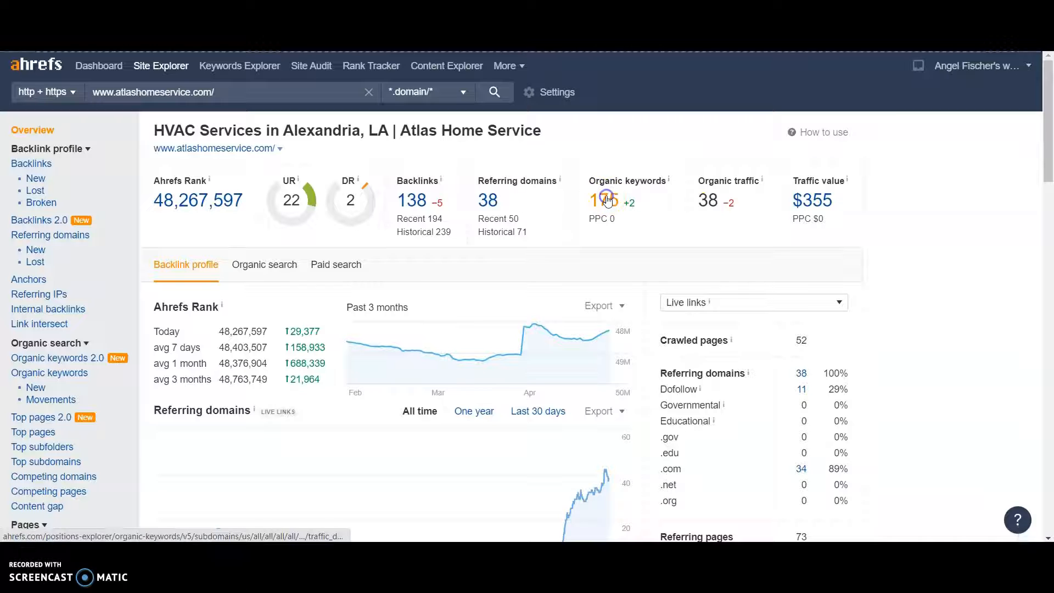
pyautogui.click(28, 136)
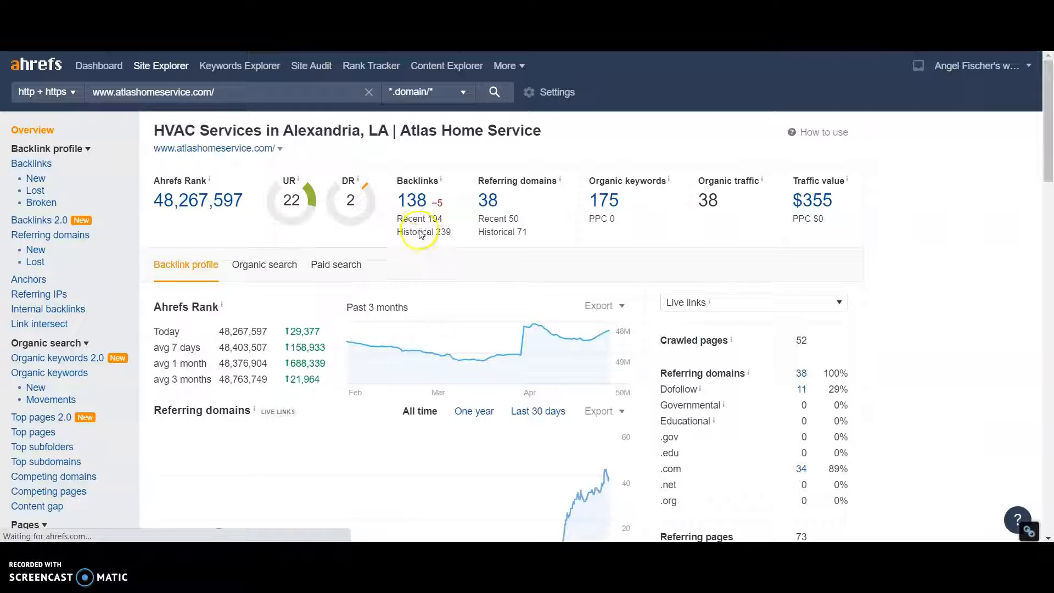
pyautogui.click(412, 201)
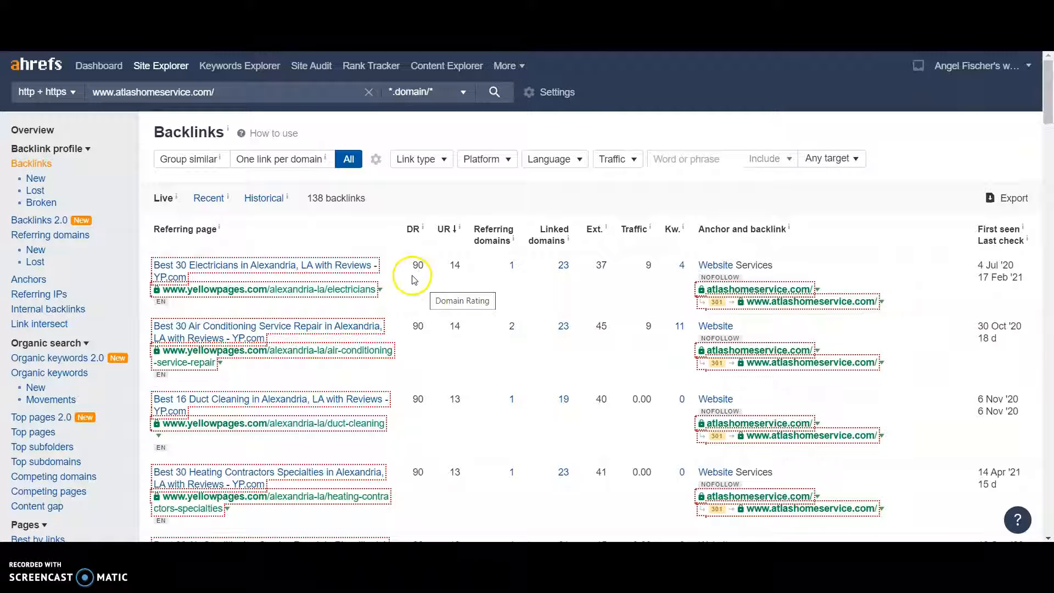
pyautogui.scroll(-3, 415, 282)
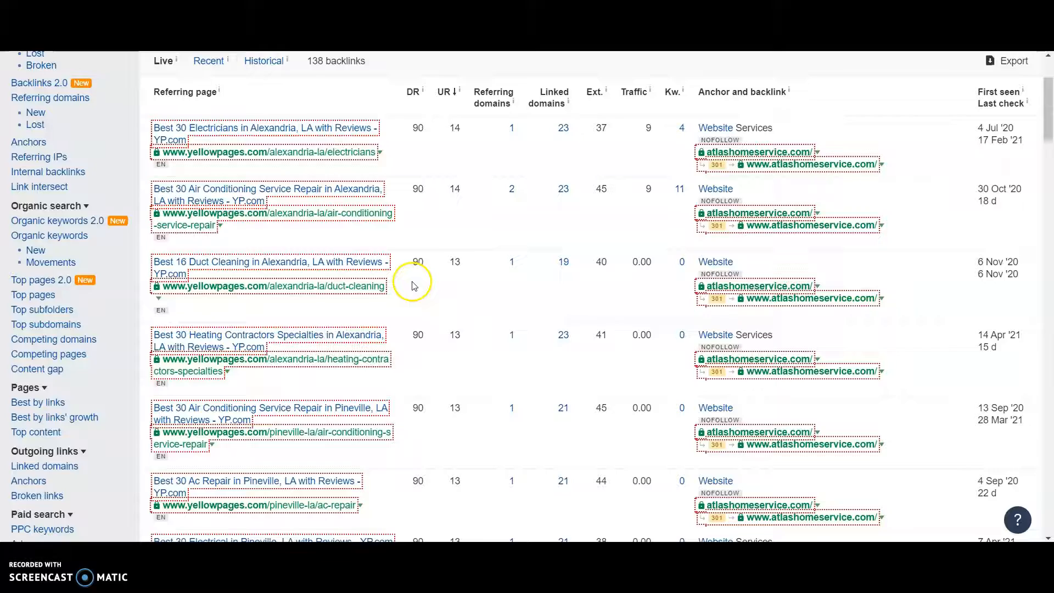
pyautogui.scroll(-8, 418, 284)
pyautogui.scroll(-4, 428, 286)
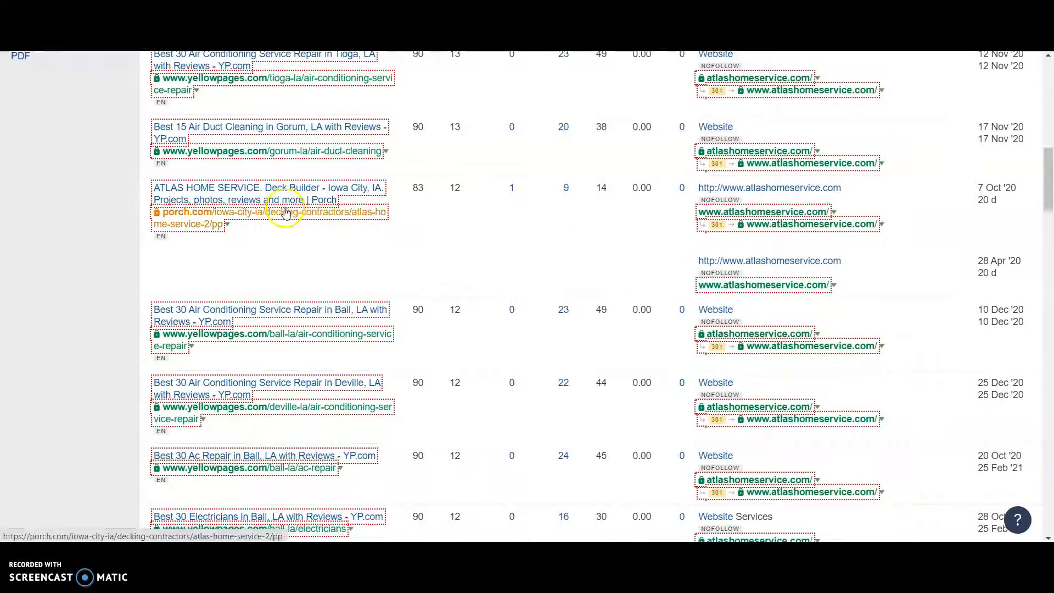
# Inspect the Porch deck builder listing that links to Atlas Home Service, including its About section, and return to the backlinks report
pyautogui.click(234, 189)
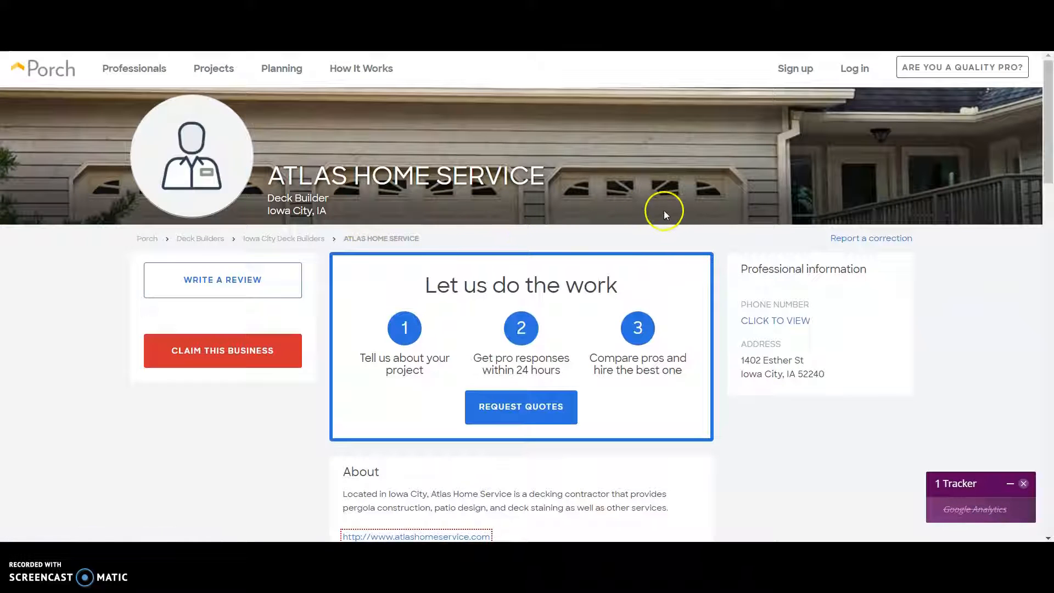
pyautogui.scroll(-3, 637, 210)
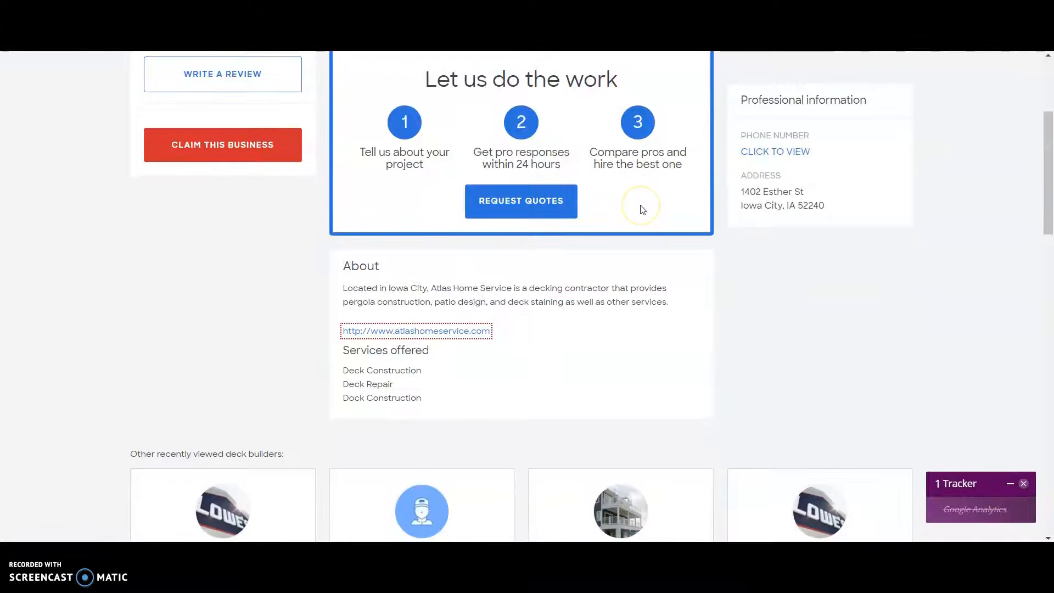
pyautogui.scroll(3, 643, 209)
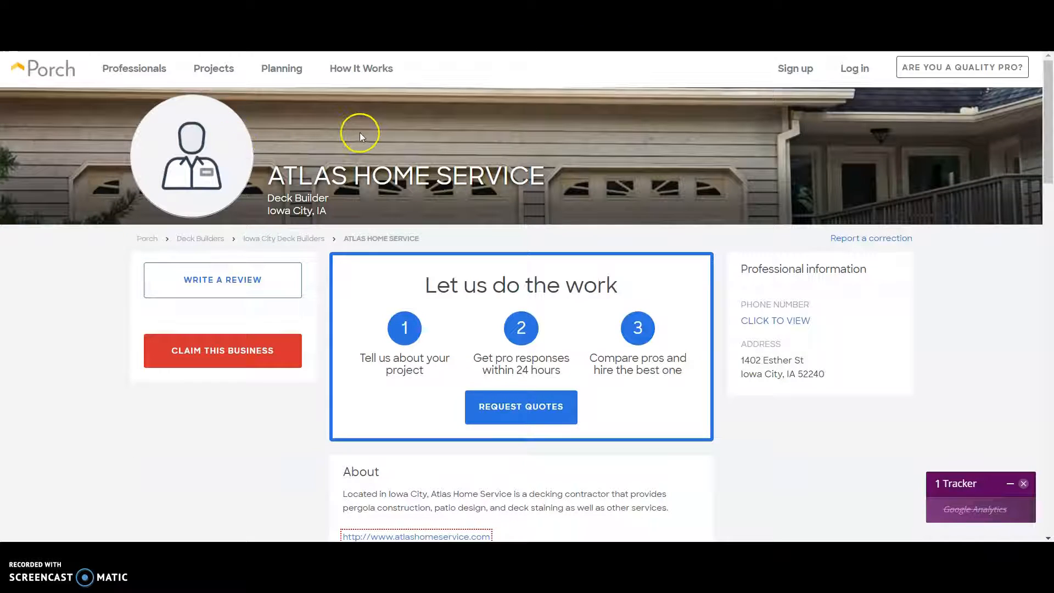
pyautogui.scroll(-20, 648, 250)
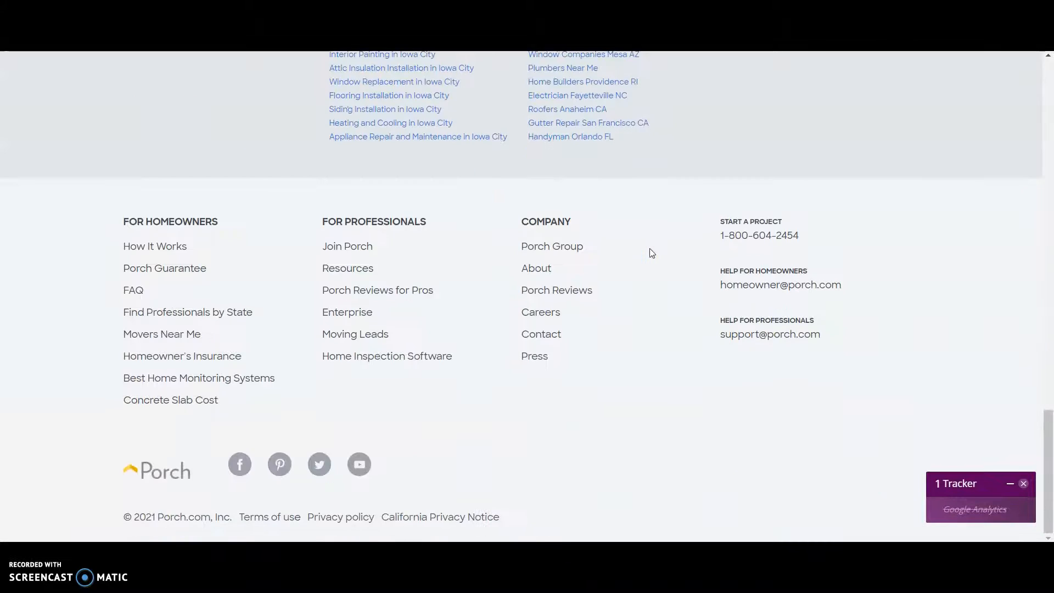
pyautogui.scroll(20, 652, 253)
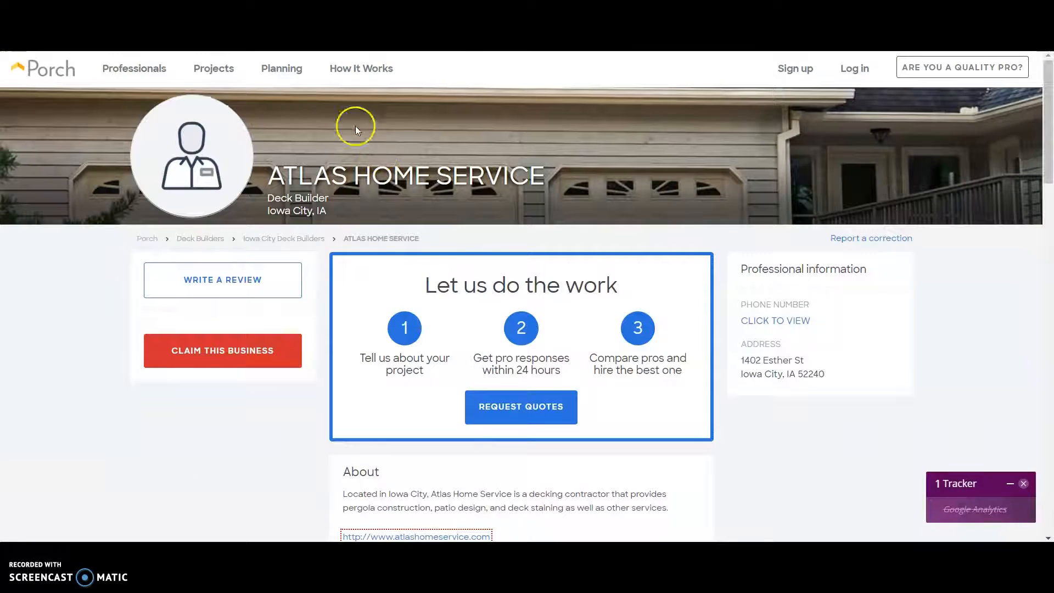
pyautogui.moveTo(115, 75)
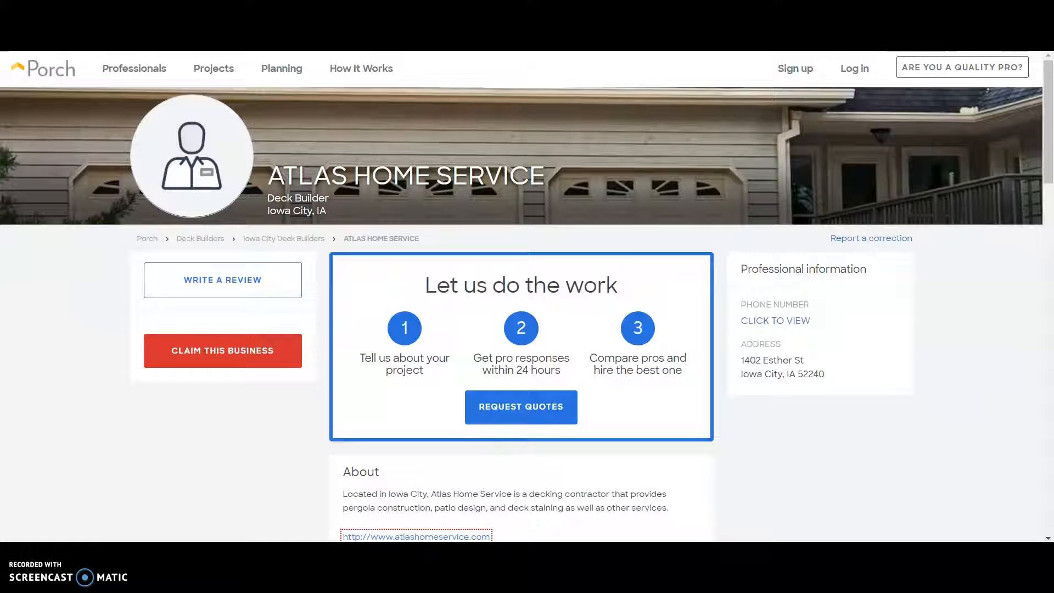
pyautogui.click(355, 11)
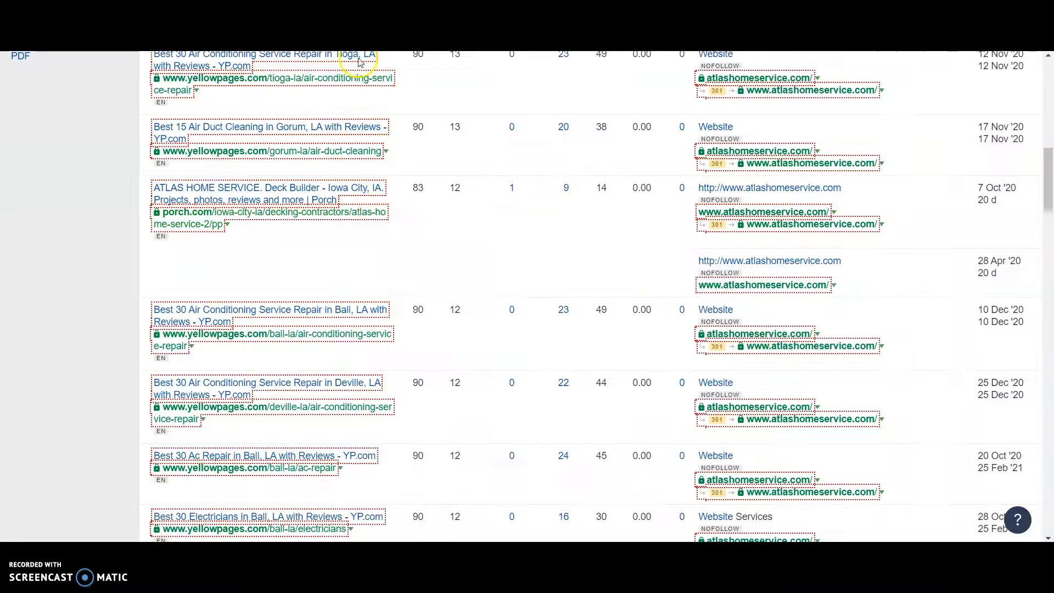
# Try to open the thebostonchannel.localedge.com General Contractors listing from the backlinks report and return to the report
pyautogui.scroll(-5, 448, 342)
pyautogui.scroll(-3, 449, 342)
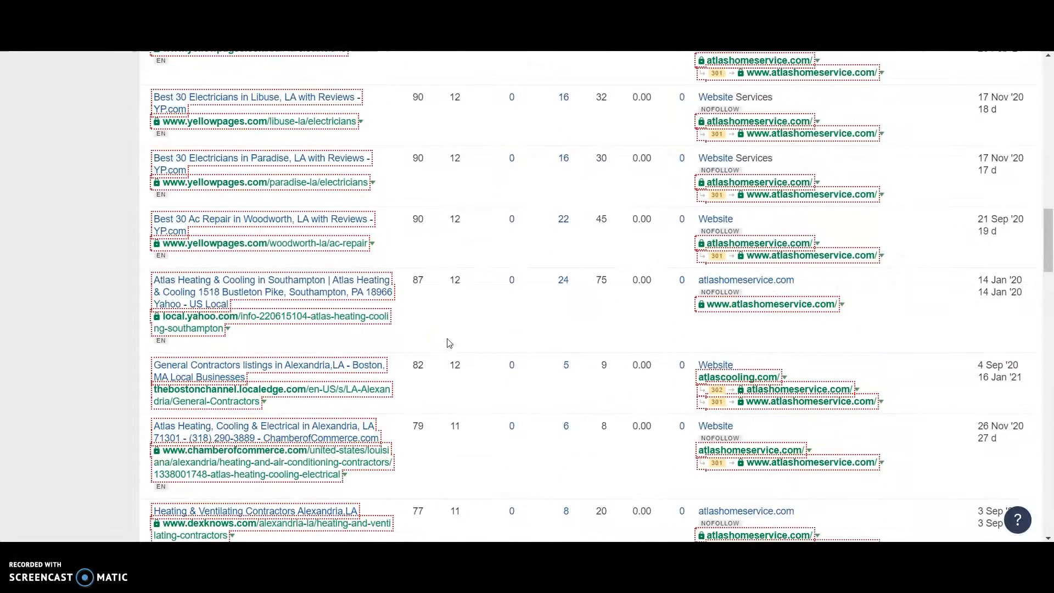
pyautogui.scroll(-2, 454, 342)
pyautogui.click(325, 229)
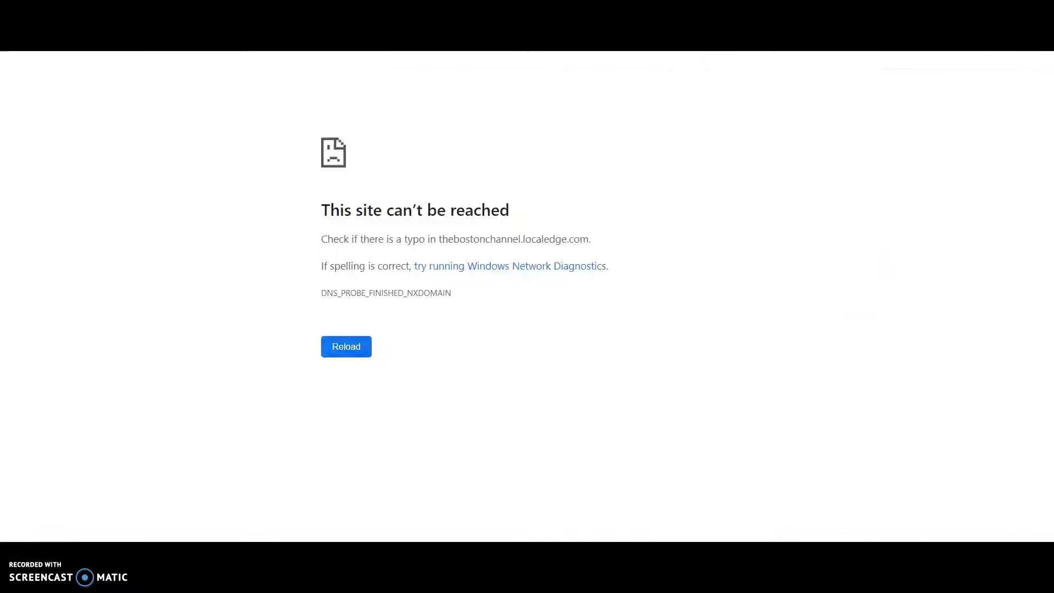
pyautogui.click(365, 11)
# Check the DexKnows contractors listing for Ball, LA from the backlinks report, and close its page again
pyautogui.scroll(-1, 442, 358)
pyautogui.scroll(-1, 443, 358)
pyautogui.click(289, 357)
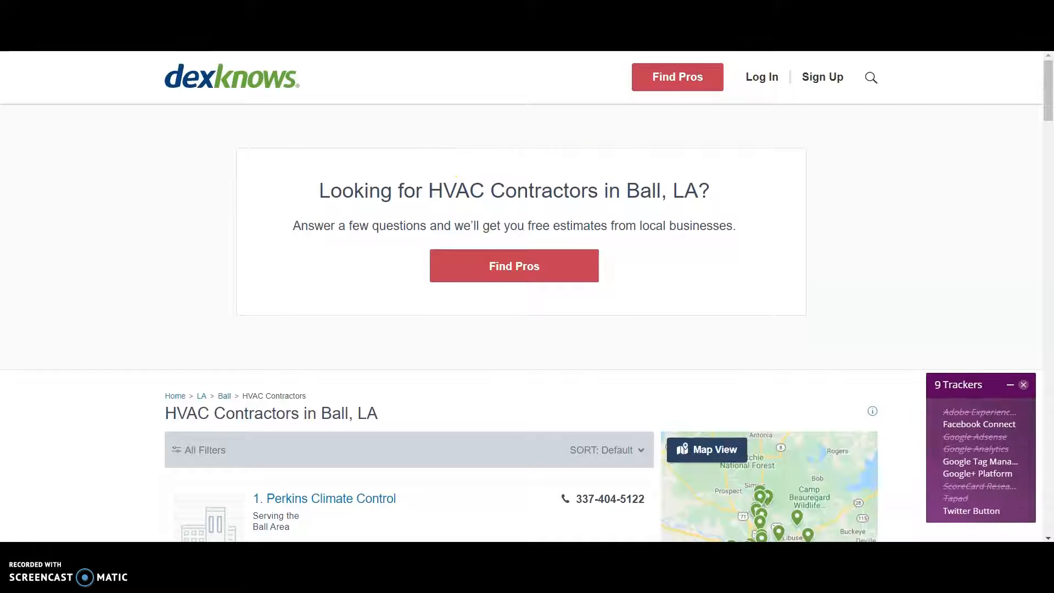
pyautogui.hotkey('ctrl', 'w')
pyautogui.scroll(10, 405, 255)
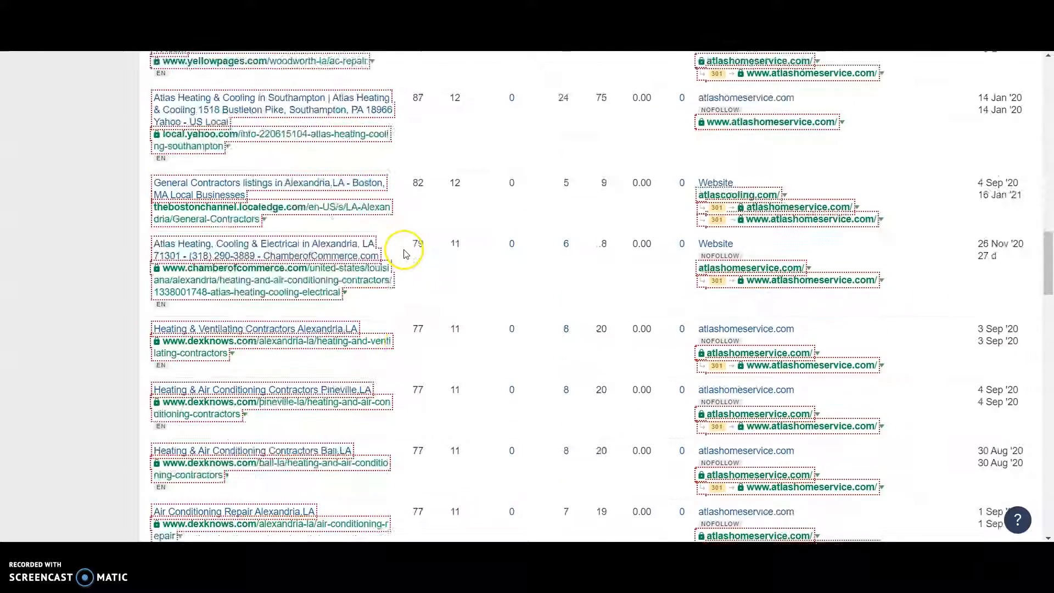
# Open the organic keywords report for atlashomeservice.com and examine the volume, difficulty and position of its top keywords
pyautogui.click(25, 130)
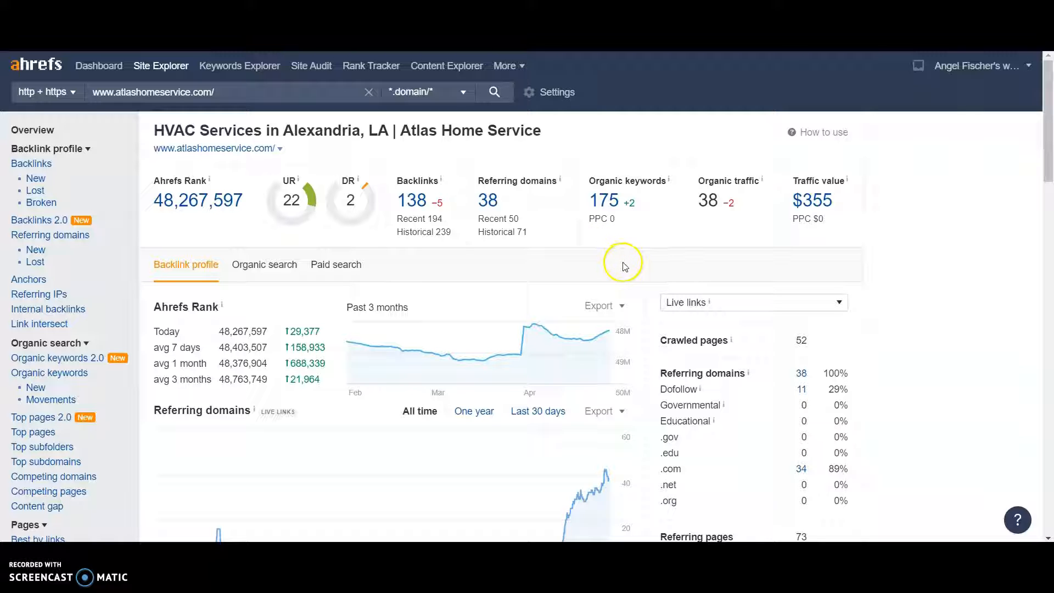
pyautogui.click(611, 209)
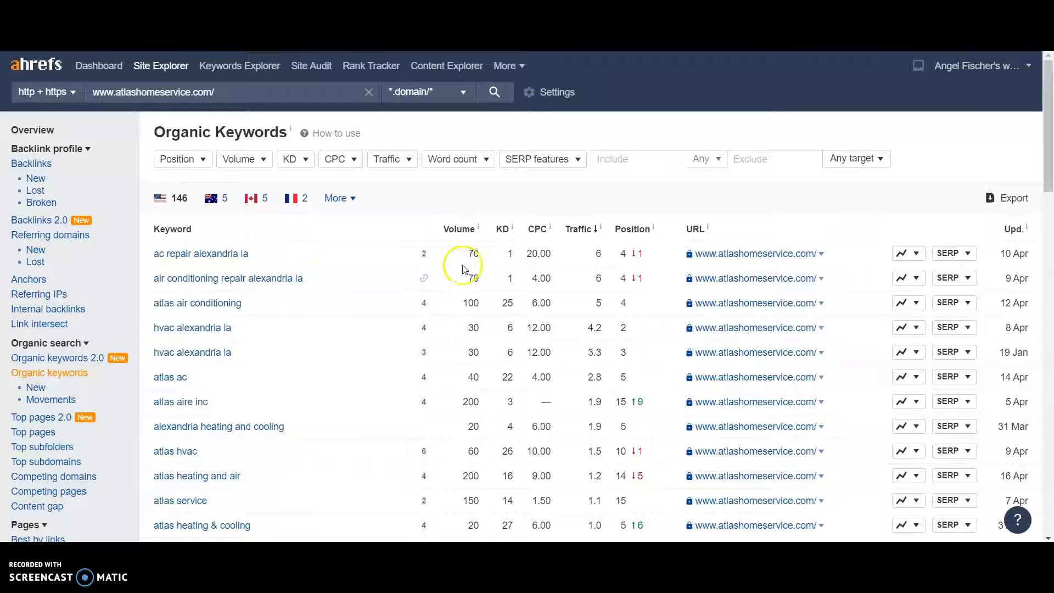
pyautogui.scroll(-1, 508, 256)
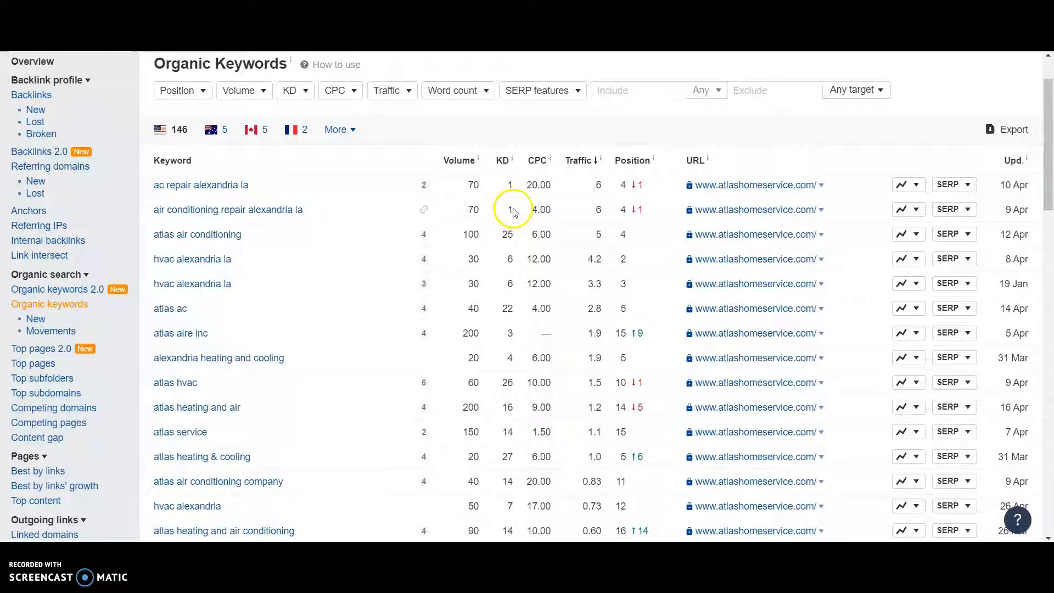
pyautogui.scroll(-1, 520, 231)
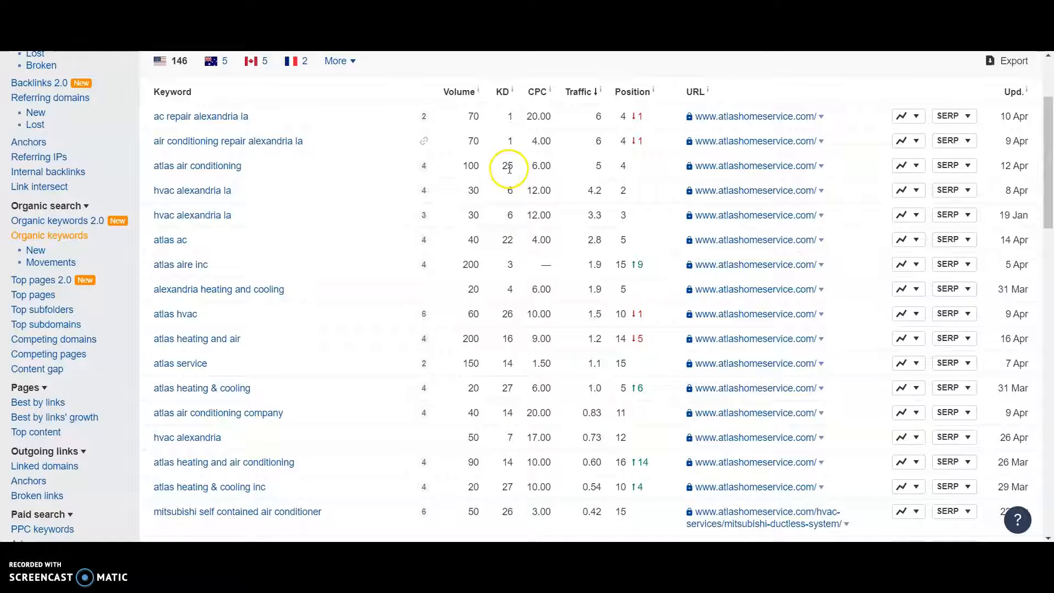
pyautogui.scroll(2, 386, 200)
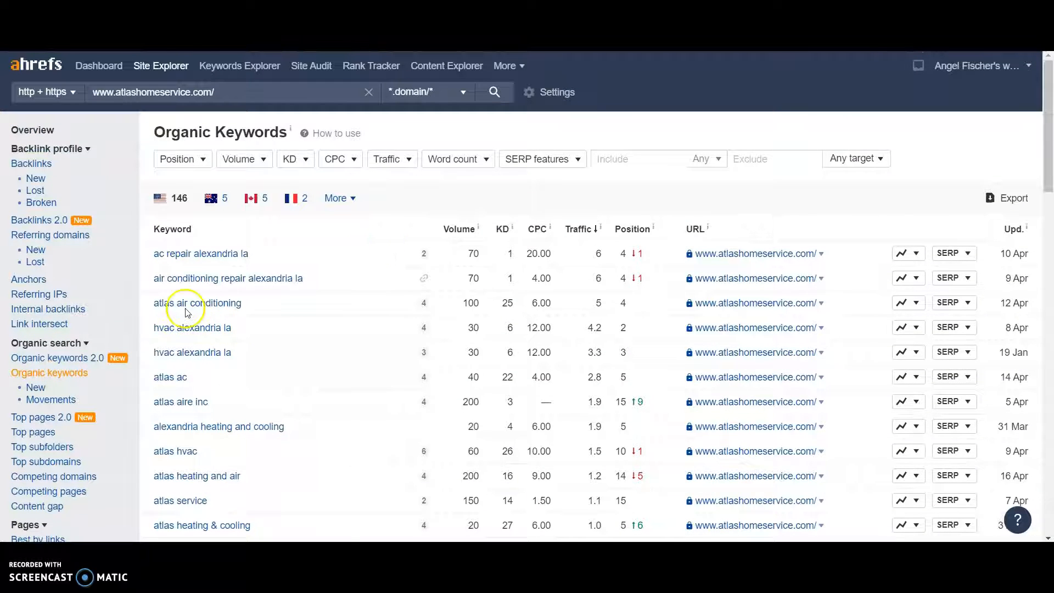
pyautogui.scroll(-2, 270, 295)
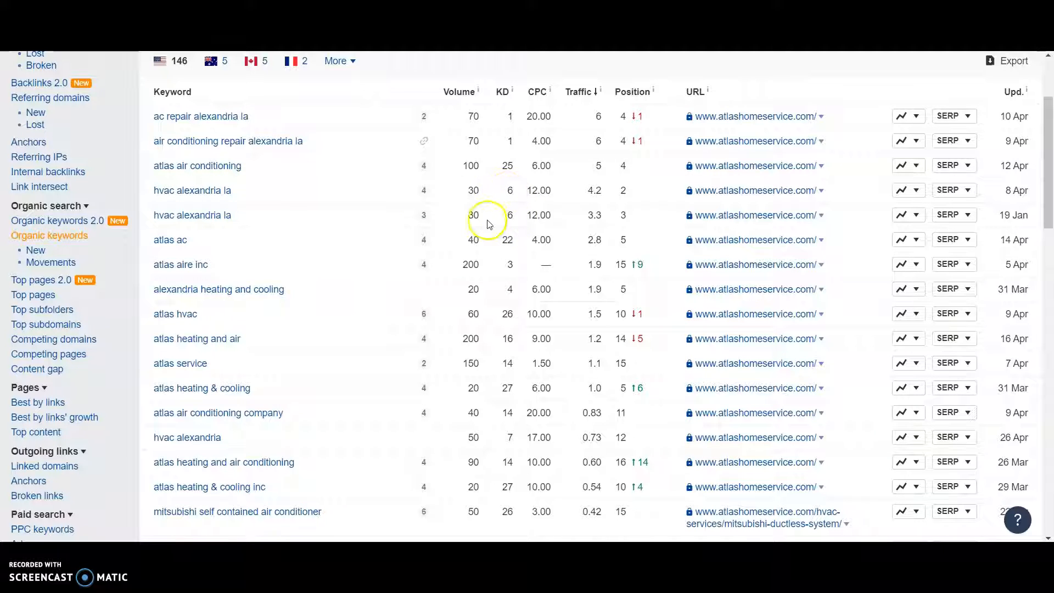
# Review the remaining Atlas organic keywords down to the end of the report's first page, comparing local, branded and off-topic terms
pyautogui.scroll(-1, 407, 212)
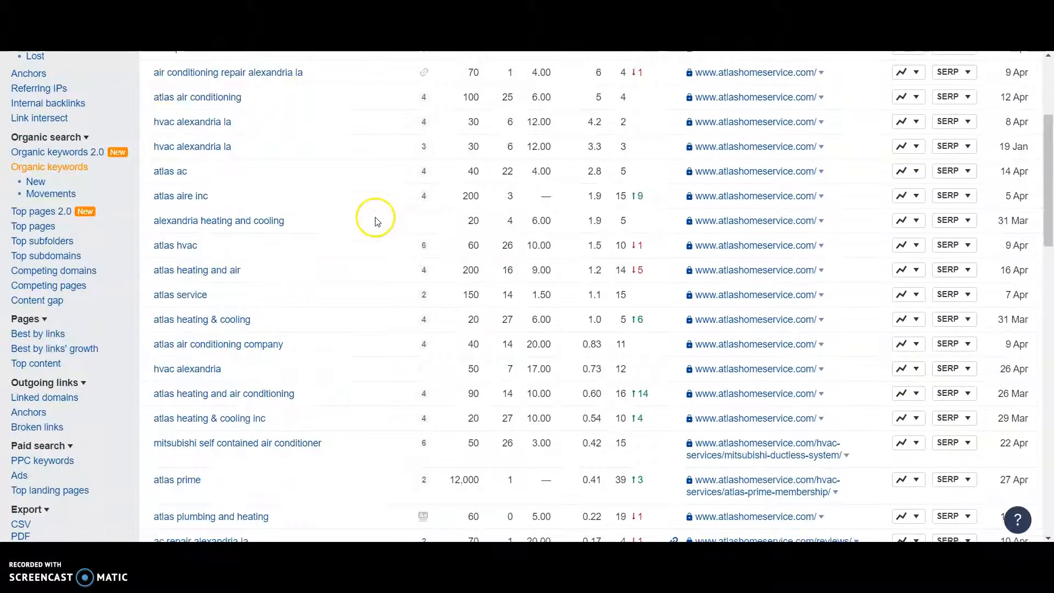
pyautogui.scroll(-1, 355, 219)
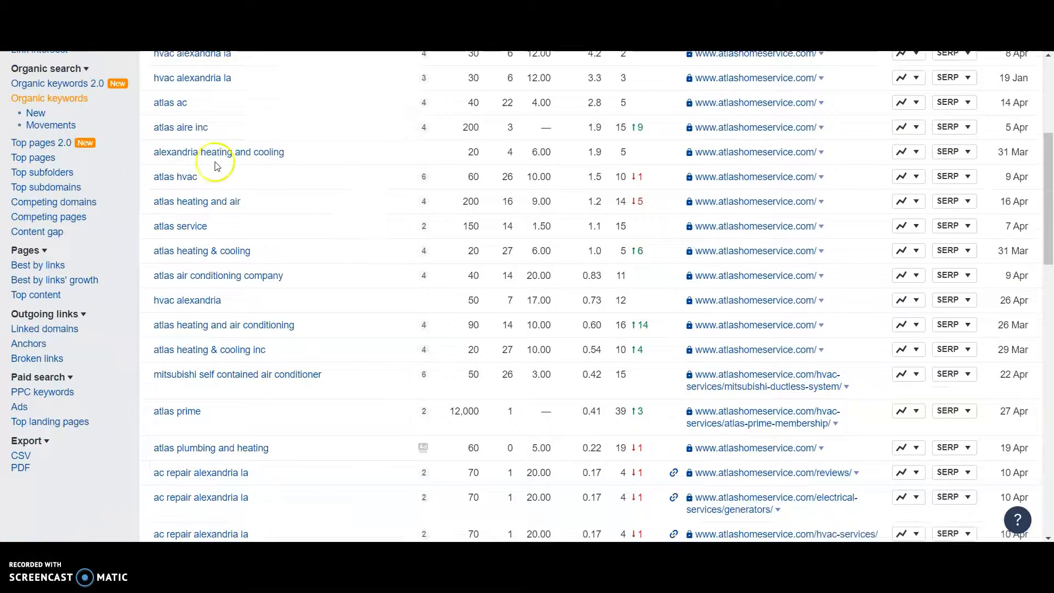
pyautogui.scroll(-1, 299, 247)
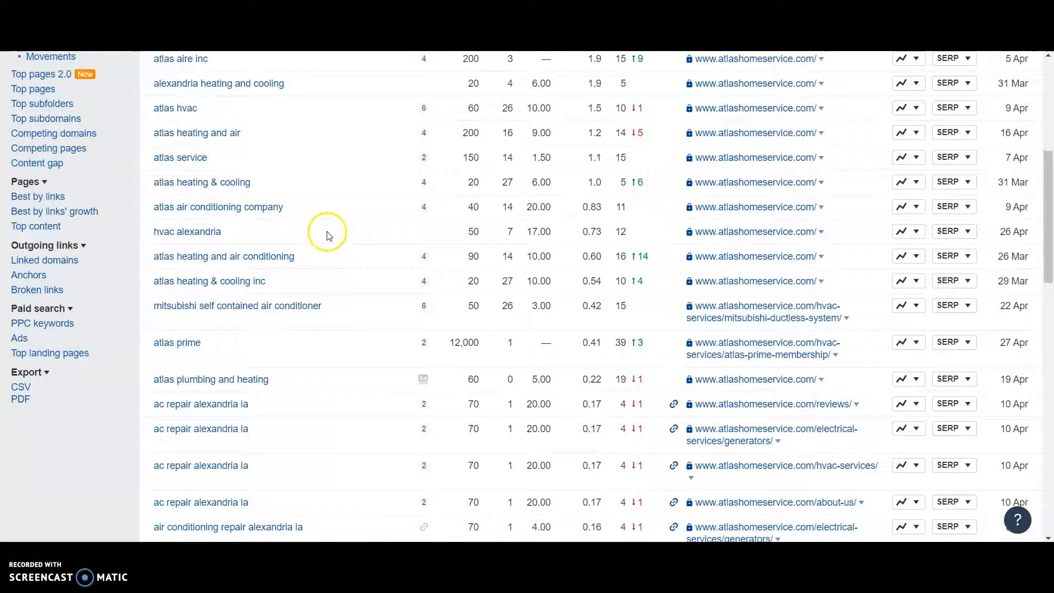
pyautogui.scroll(-1, 329, 234)
pyautogui.scroll(-1, 402, 226)
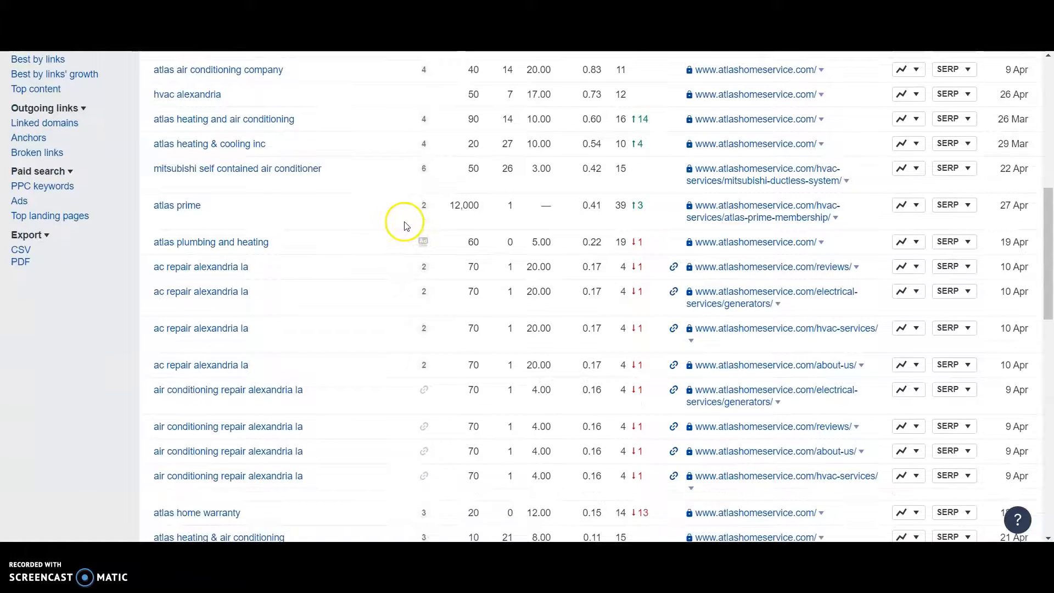
pyautogui.scroll(-1, 396, 220)
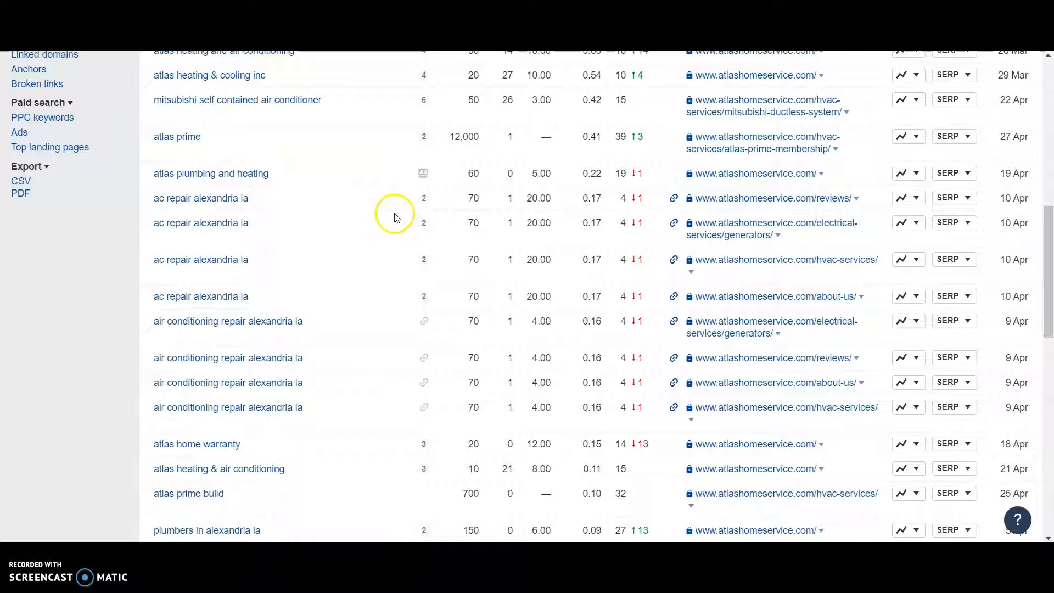
pyautogui.scroll(-1, 395, 217)
pyautogui.scroll(-2, 394, 196)
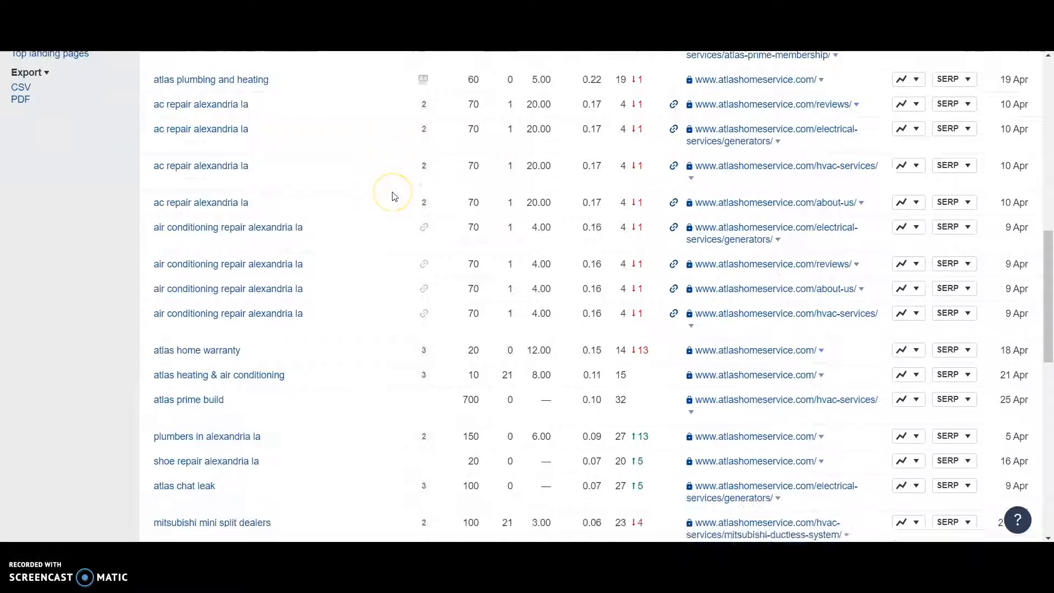
pyautogui.scroll(-2, 395, 197)
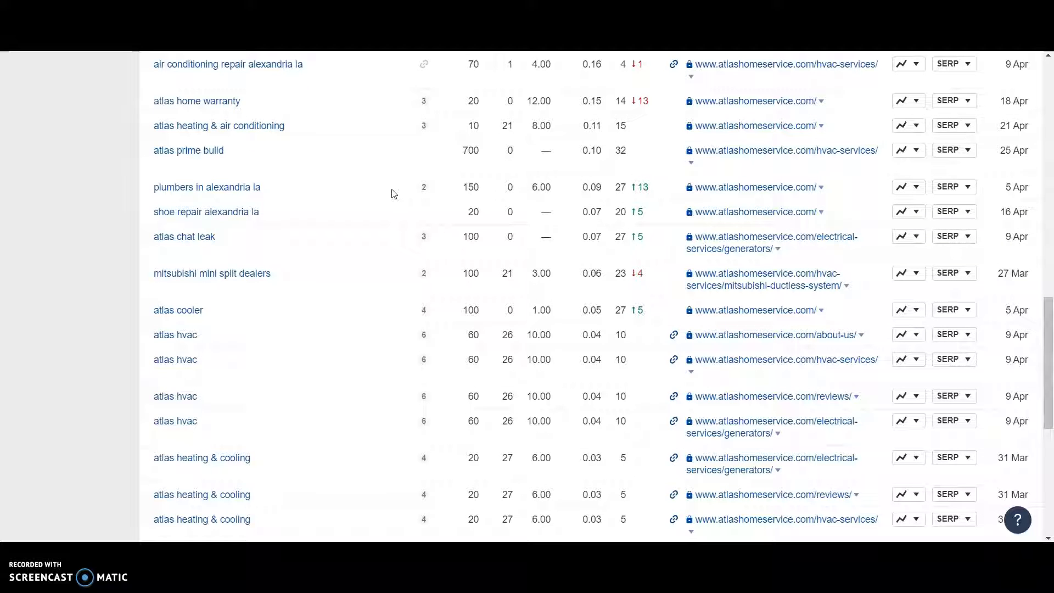
pyautogui.scroll(-1, 357, 190)
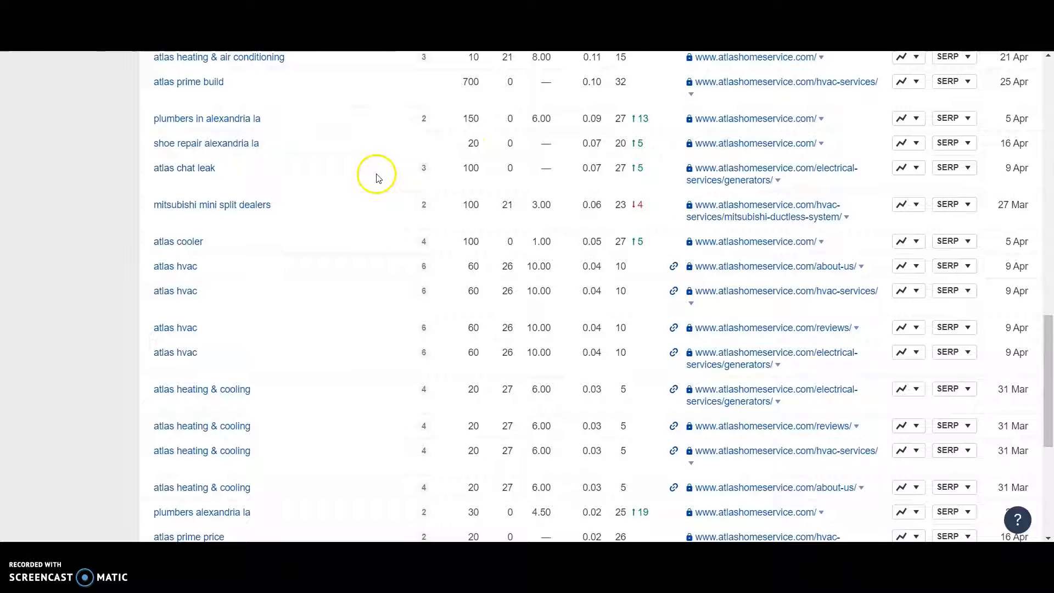
pyautogui.scroll(-1, 377, 176)
pyautogui.scroll(-1, 378, 177)
pyautogui.scroll(2, 377, 177)
pyautogui.scroll(-2, 379, 179)
pyautogui.scroll(3, 377, 177)
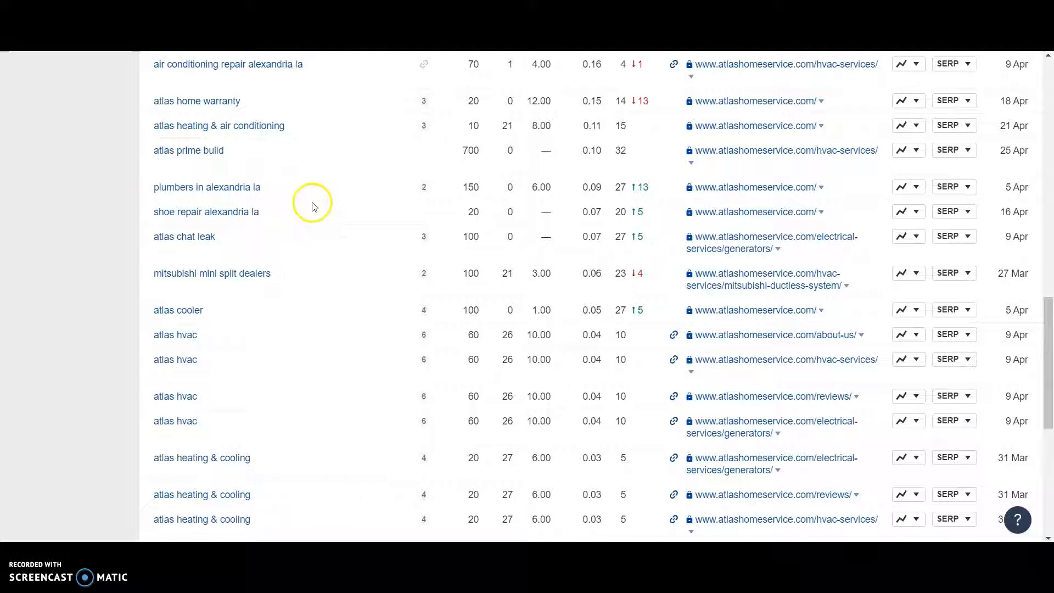
pyautogui.scroll(-3, 383, 220)
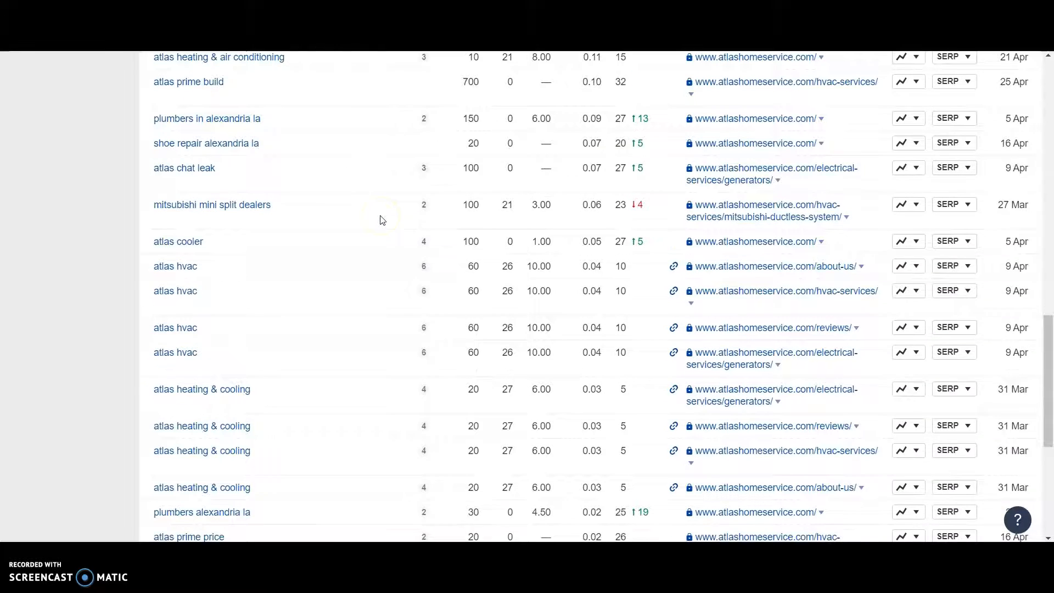
pyautogui.scroll(-2, 382, 220)
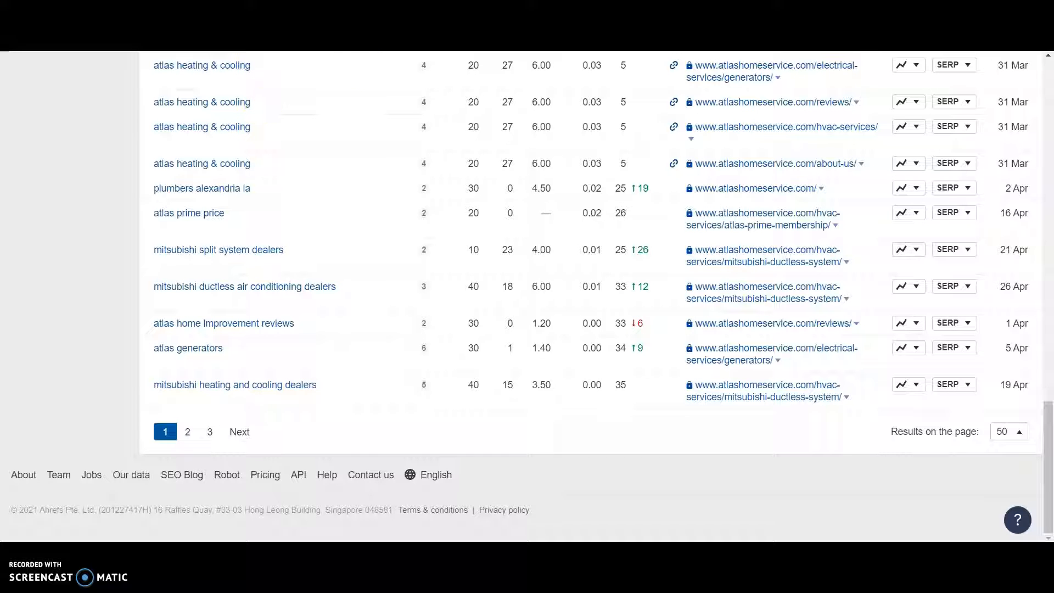
# Switch to the Google results for "hvac Alexandria la" and open the ACA Air Conditioning Heating & Plumbing business listing
pyautogui.click(245, 33)
pyautogui.scroll(8, 367, 272)
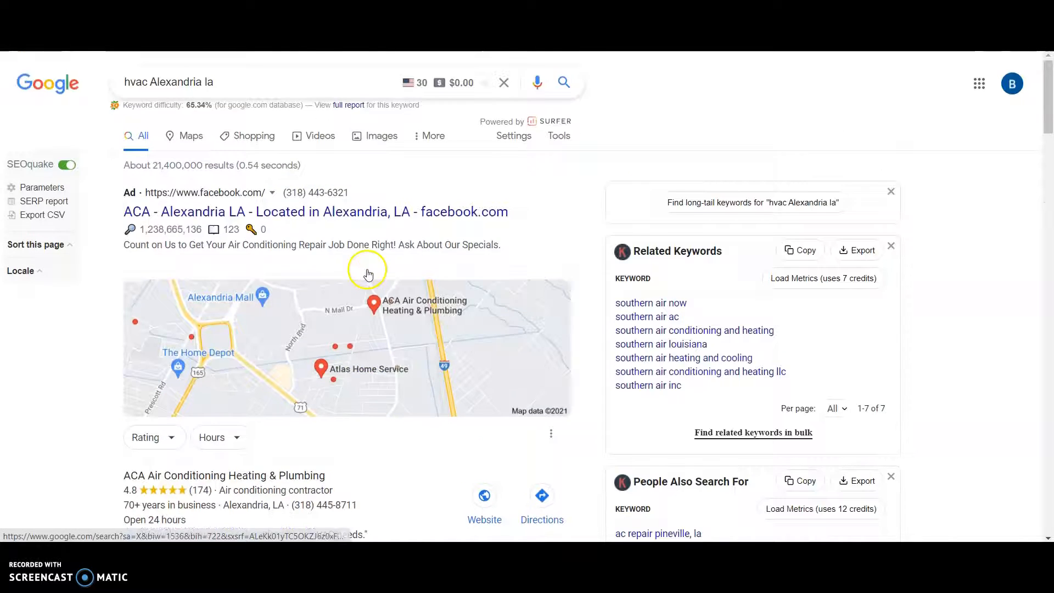
pyautogui.scroll(-4, 367, 272)
pyautogui.click(386, 232)
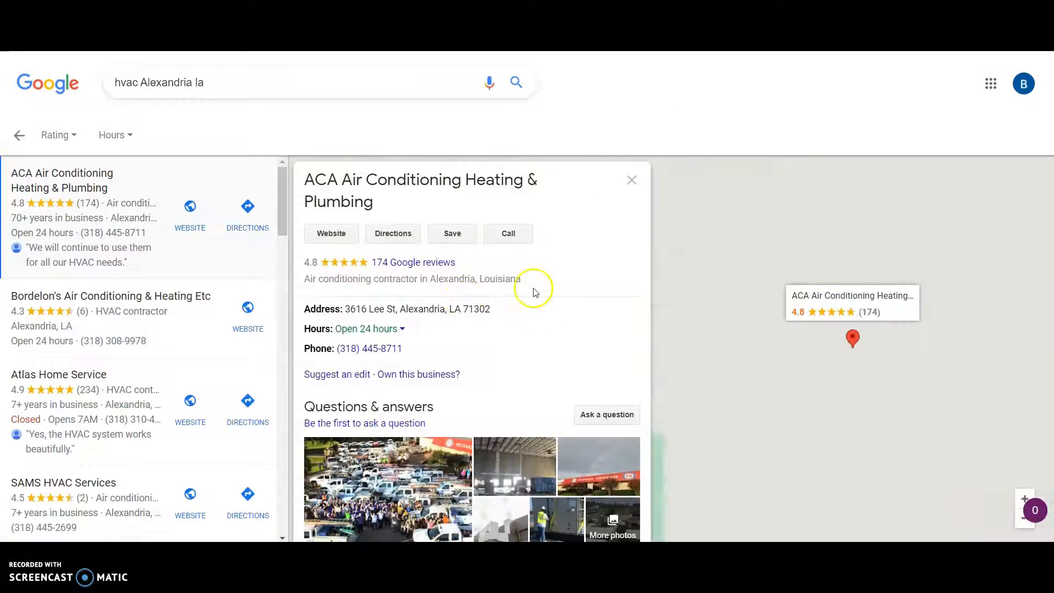
# Examine the contact details, photos and review summary in the ACA Air Conditioning Heating & Plumbing business listing
pyautogui.scroll(-1, 546, 330)
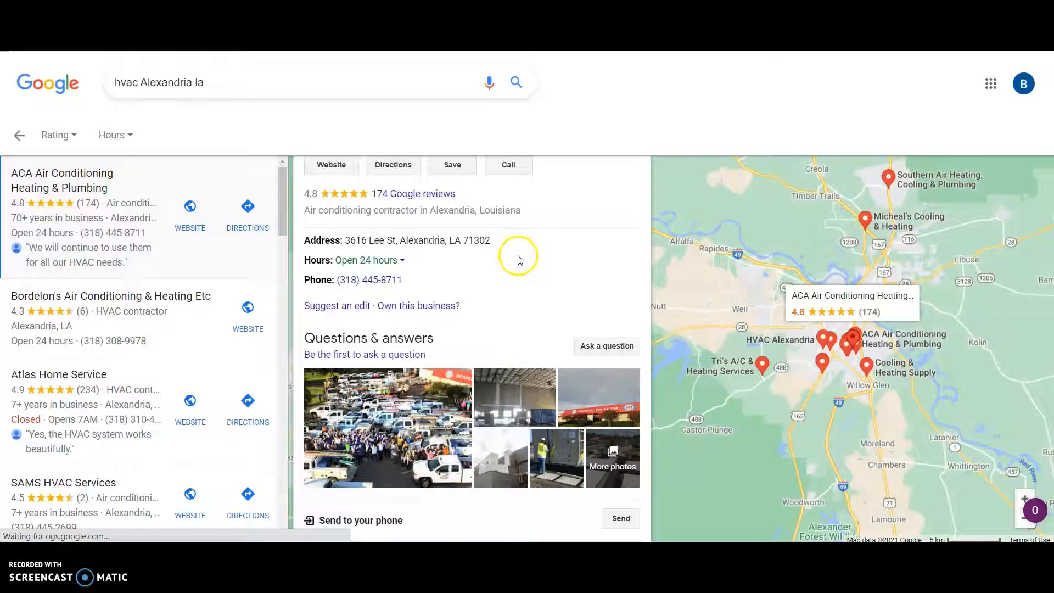
pyautogui.scroll(-2, 517, 257)
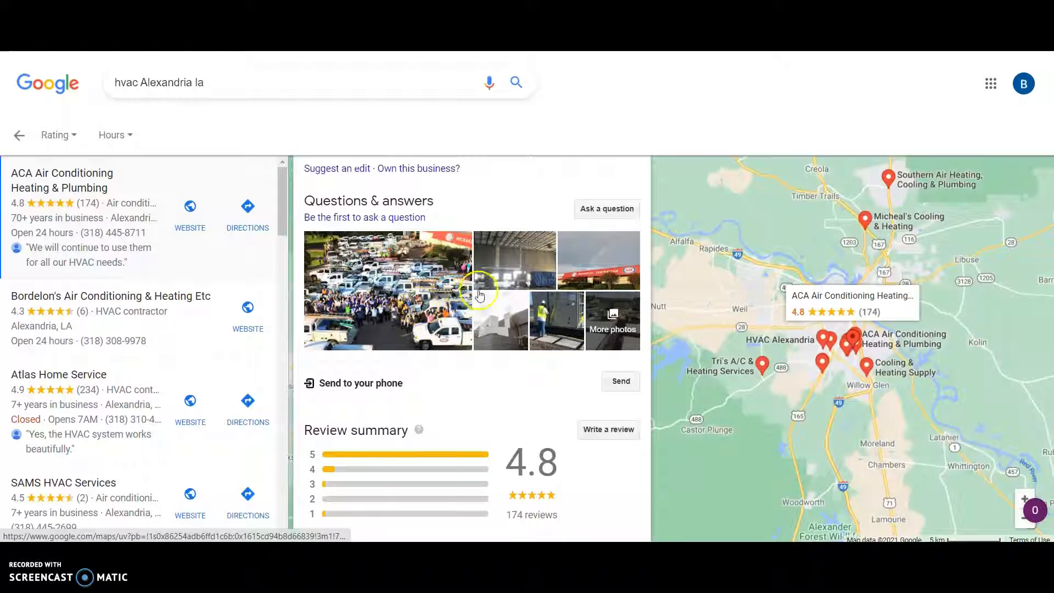
pyautogui.scroll(2, 552, 312)
pyautogui.scroll(1, 552, 312)
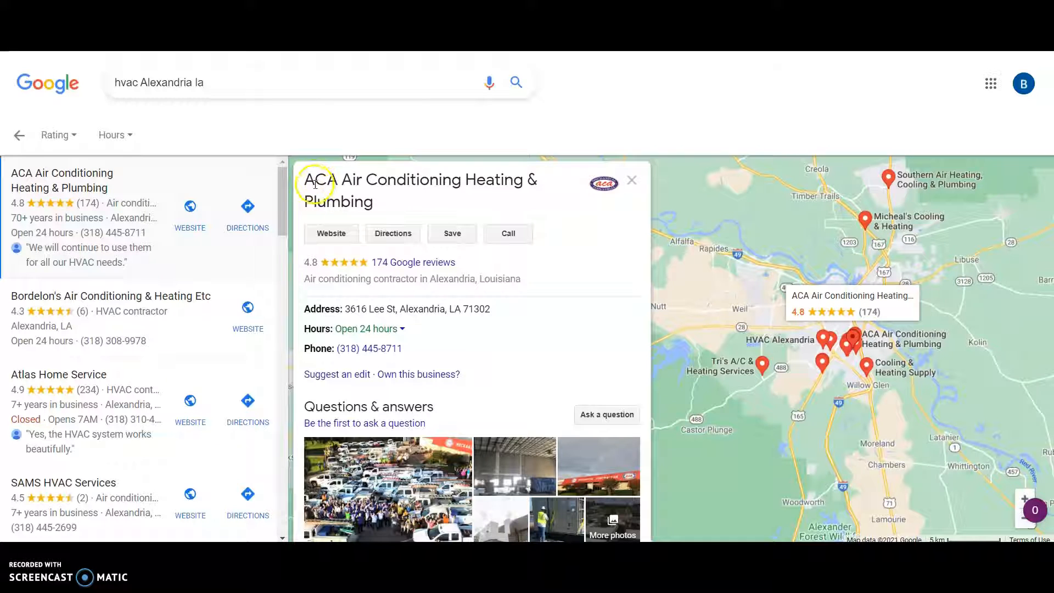
# Highlight the ACA business name in its listing, and open the company's Alexandria, LA citation sources in Local Citation Finder
pyautogui.moveTo(309, 182); pyautogui.dragTo(378, 203)
pyautogui.click(409, 203)
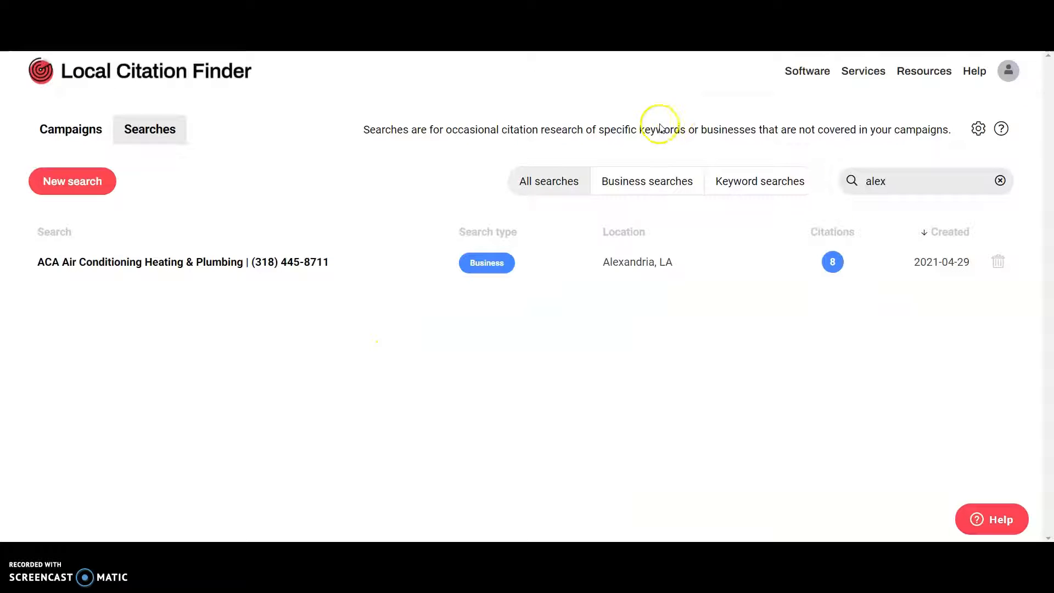
pyautogui.click(827, 270)
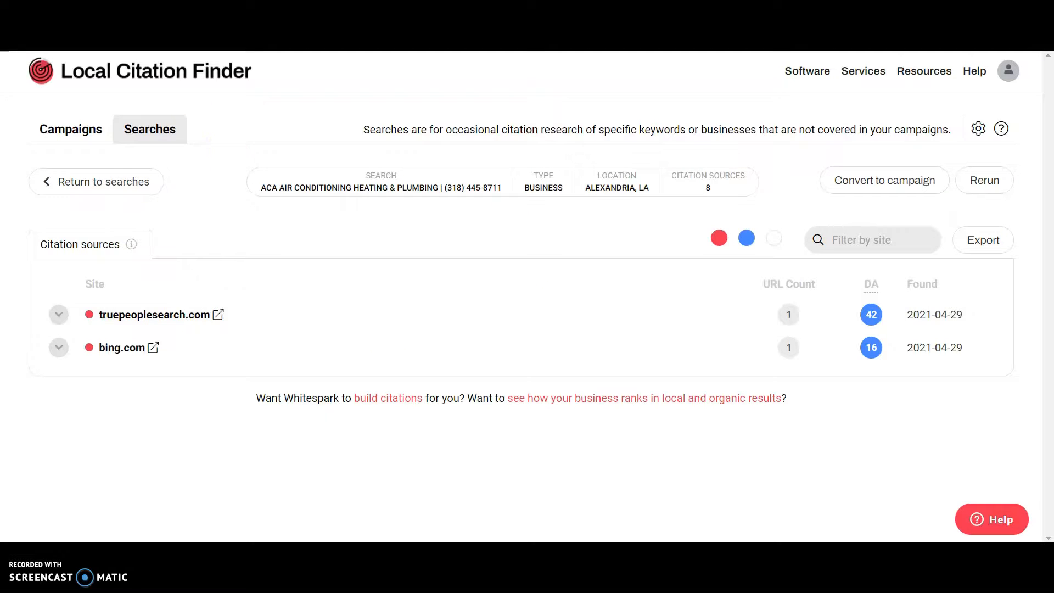
# Switch back to the Walters Electric & A/C website and look over the homepage's service sections, ending at its header
pyautogui.click(66, 11)
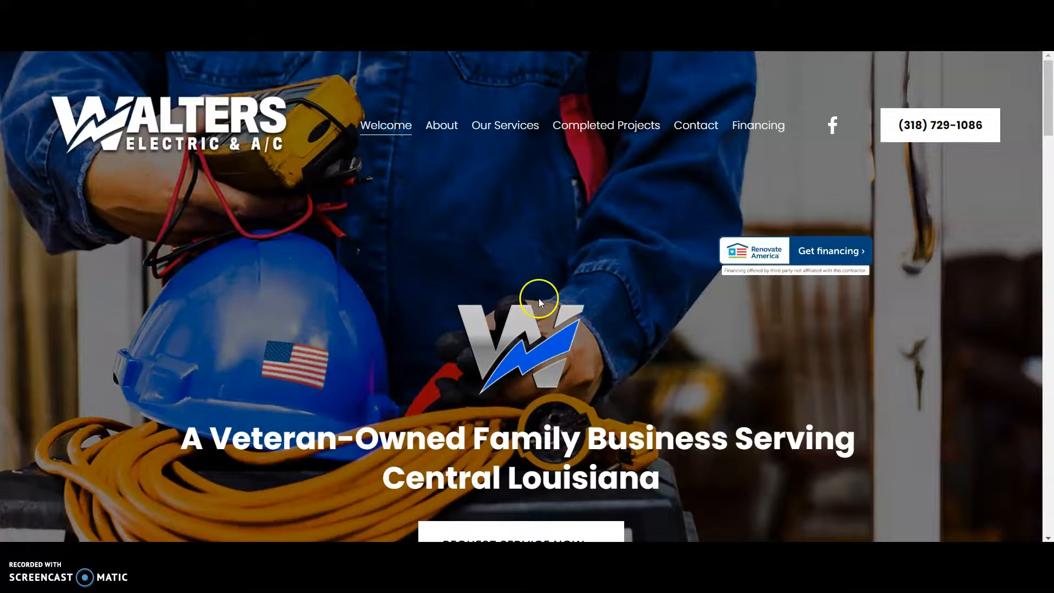
pyautogui.scroll(-10, 640, 310)
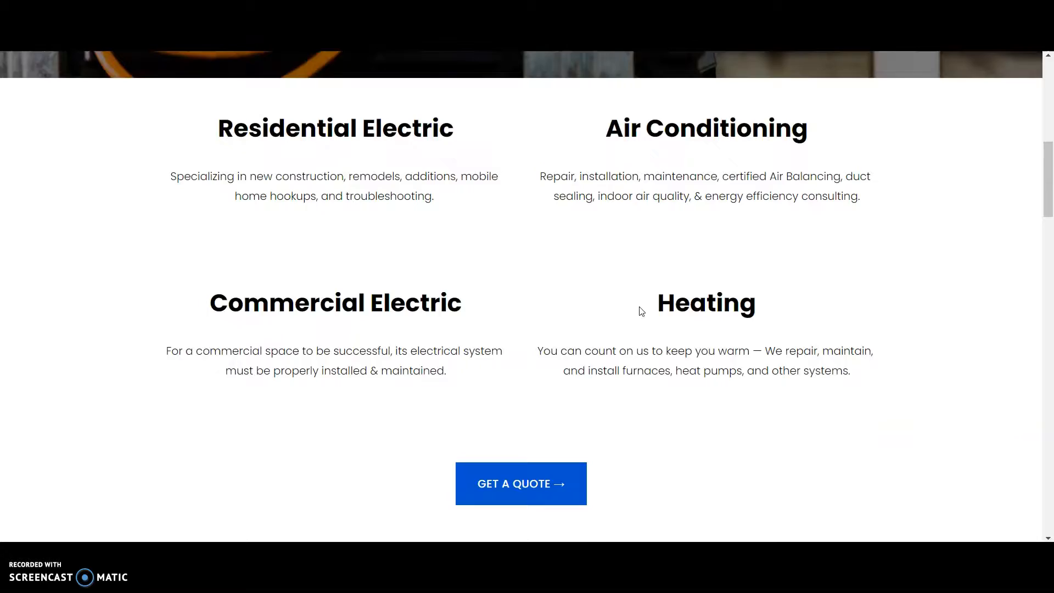
pyautogui.scroll(10, 642, 312)
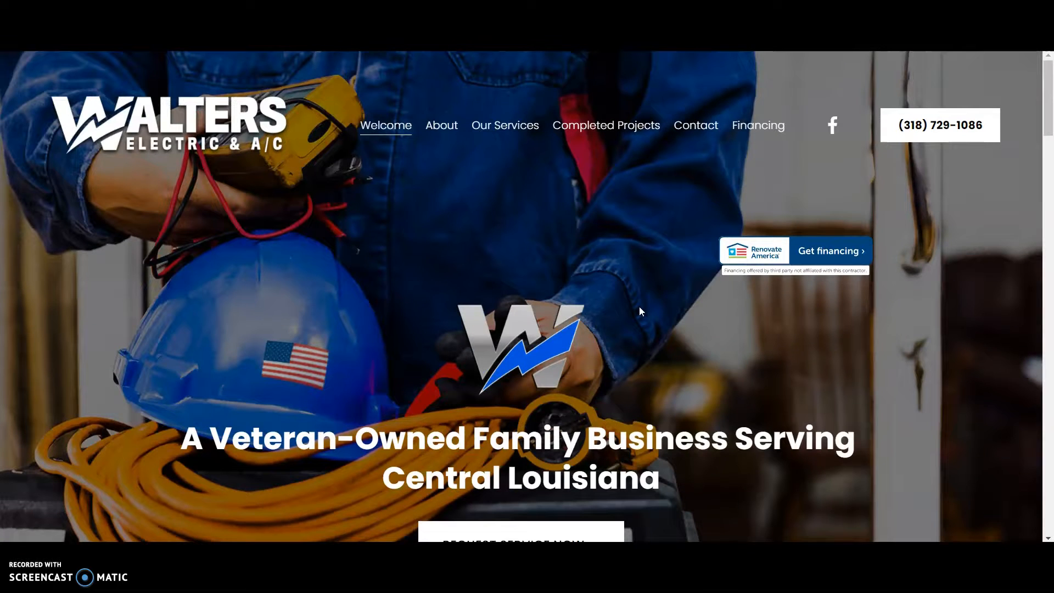